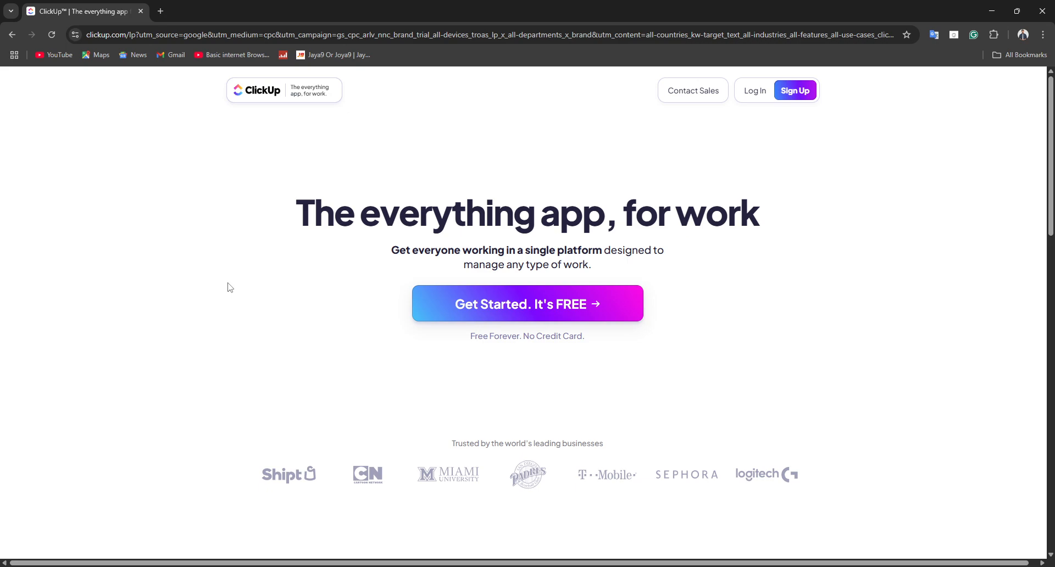
# Step: Start signing up for an account from the ClickUp landing page
pyautogui.click(161, 10)
pyautogui.click(49, 6)
pyautogui.click(108, 34)
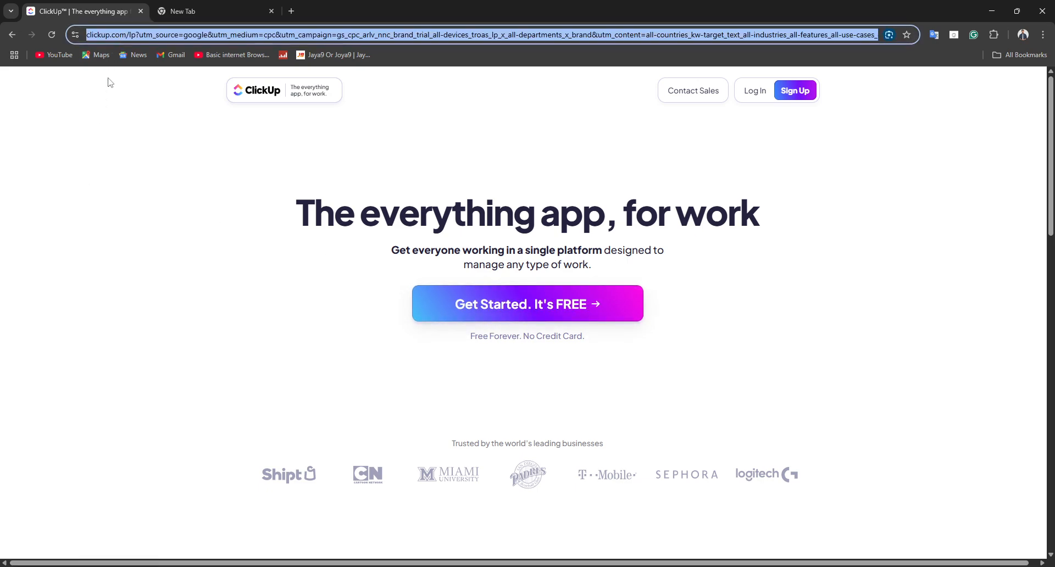
pyautogui.click(92, 176)
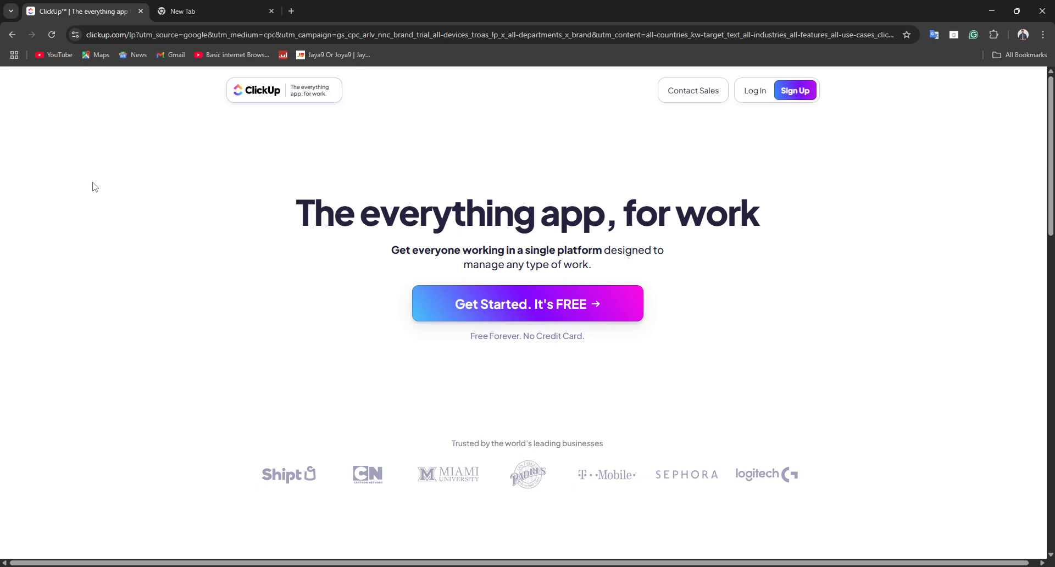
pyautogui.click(794, 93)
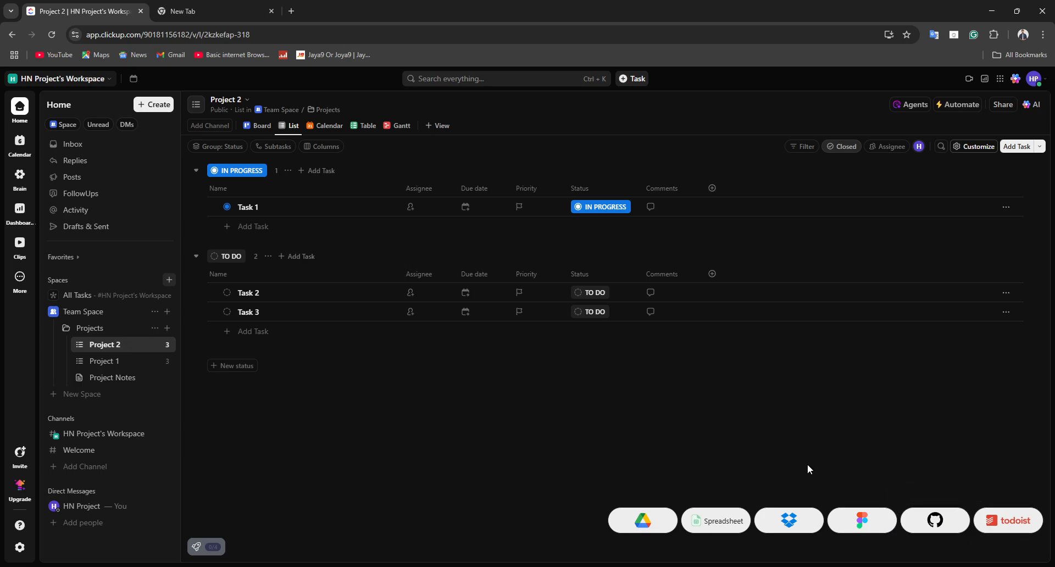
# Step: Open the workspace's general settings and check the workspace name field
pyautogui.click(68, 80)
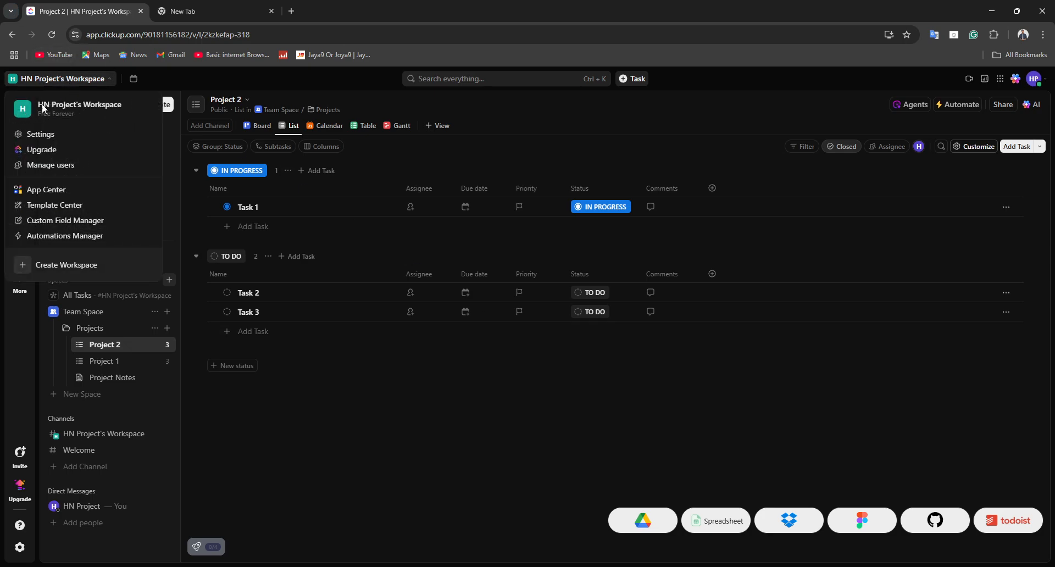
pyautogui.click(53, 135)
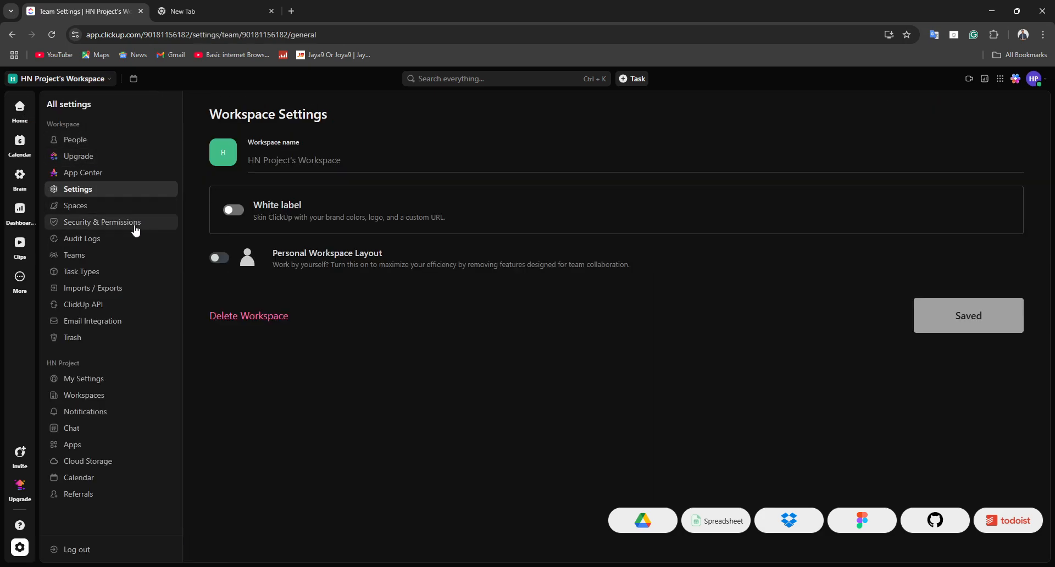
pyautogui.tripleClick(281, 166)
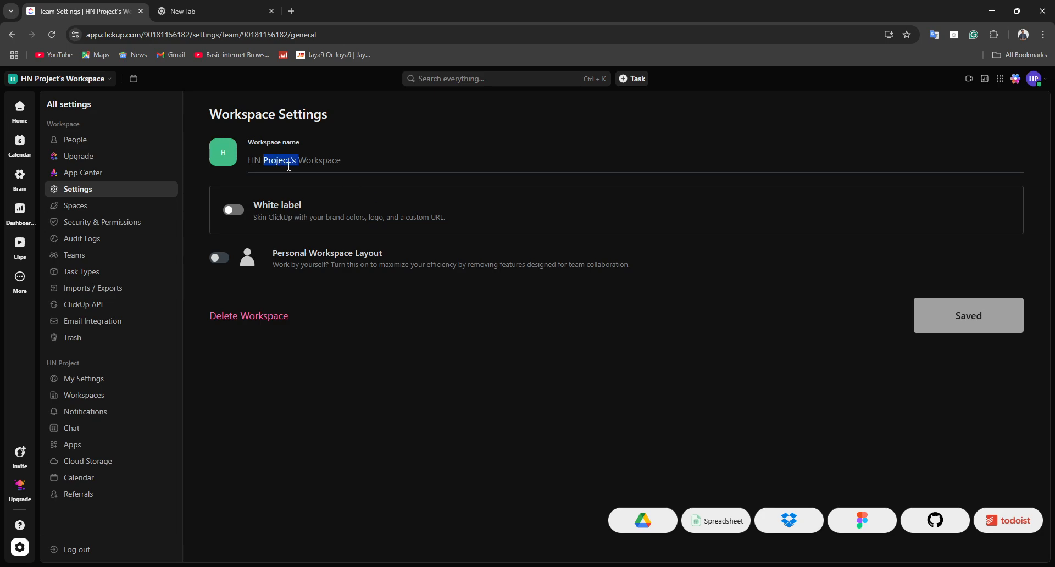
pyautogui.click(557, 141)
# Step: Try to turn on White label for the workspace, review the Enterprise upgrade offer and dismiss it
pyautogui.click(233, 210)
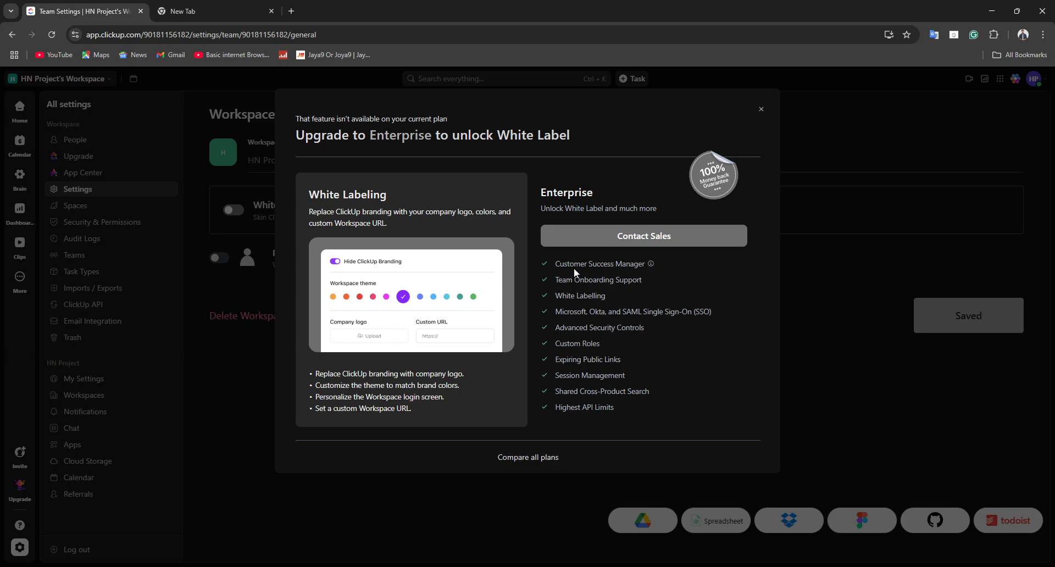
pyautogui.moveTo(443, 141); pyautogui.dragTo(395, 196)
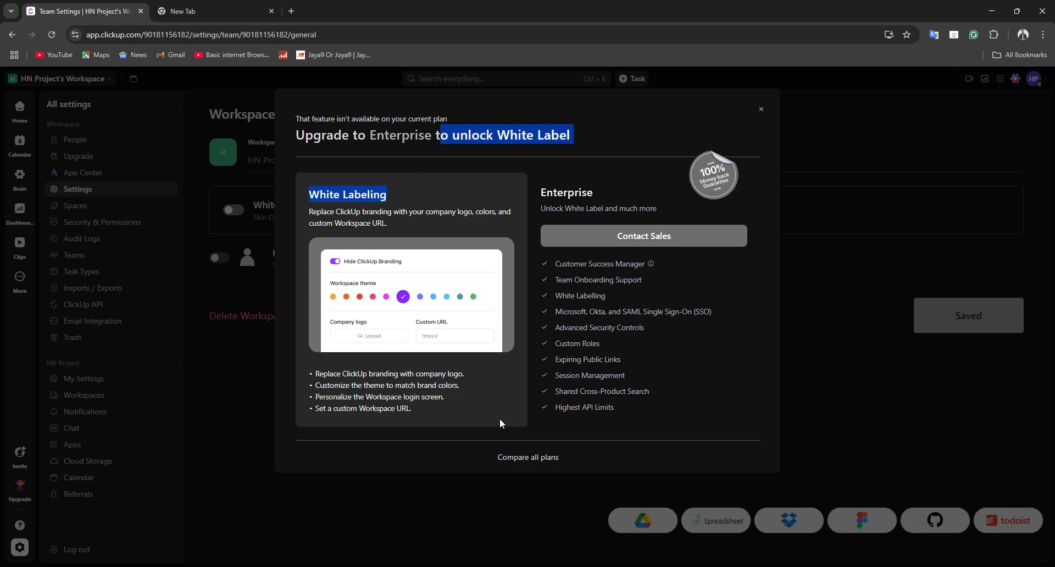
pyautogui.click(377, 353)
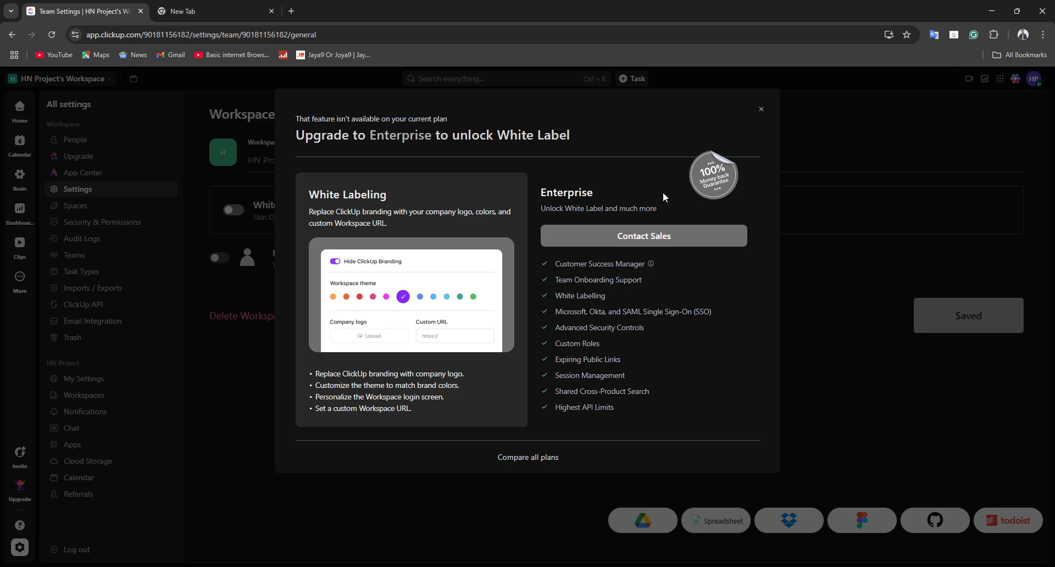
pyautogui.click(761, 108)
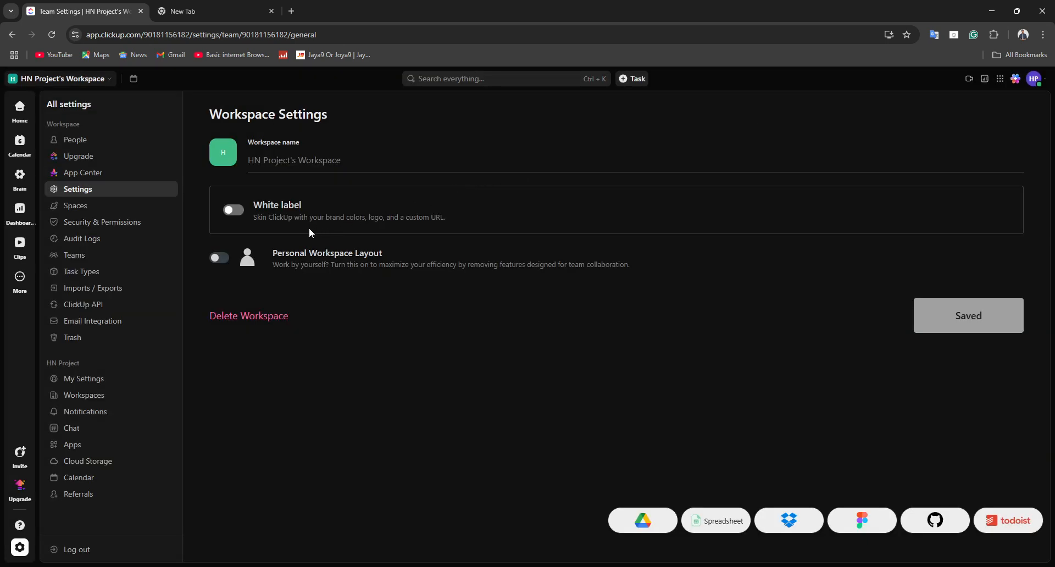
# Step: Turn on Personal Workspace Layout and try the White label option once more, dismissing the upgrade offer
pyautogui.click(226, 260)
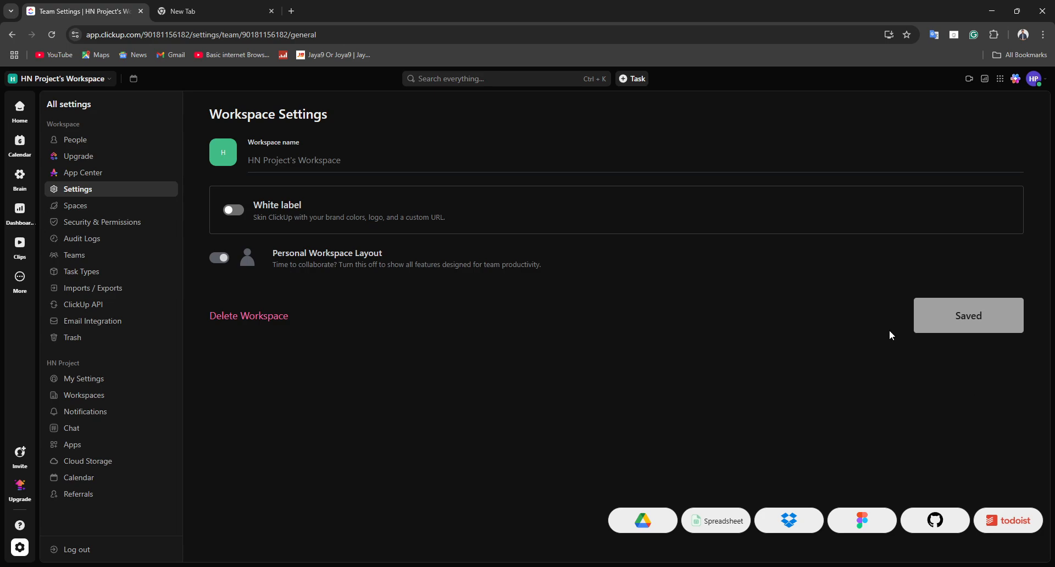
pyautogui.click(233, 210)
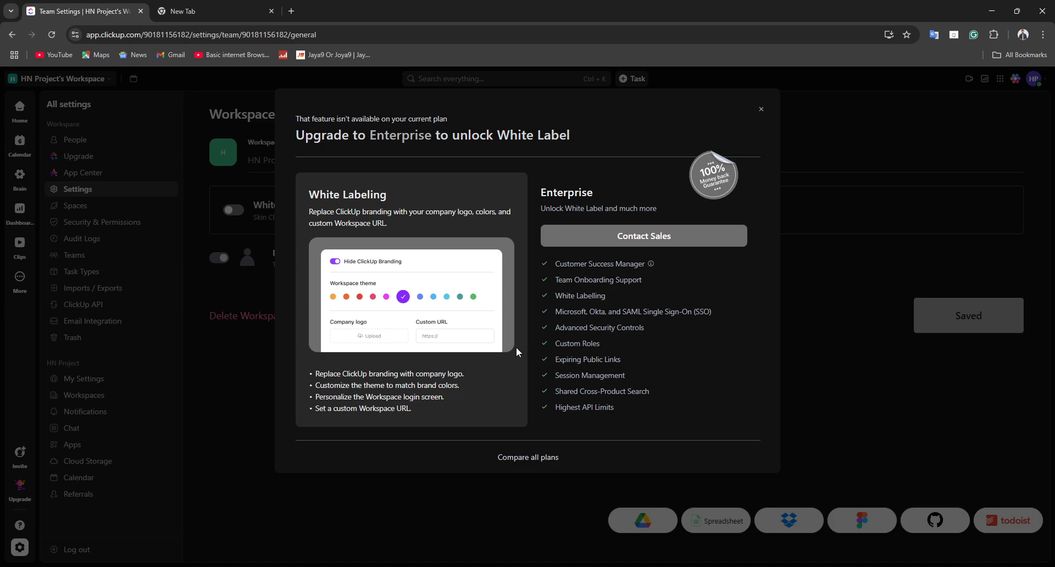
pyautogui.click(761, 110)
pyautogui.rightClick(773, 117)
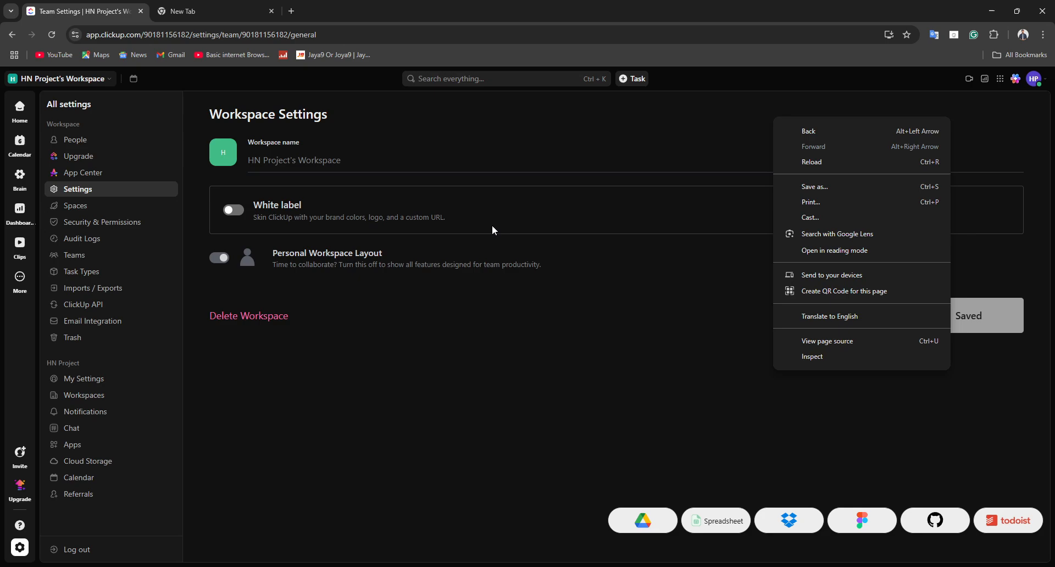
pyautogui.click(482, 348)
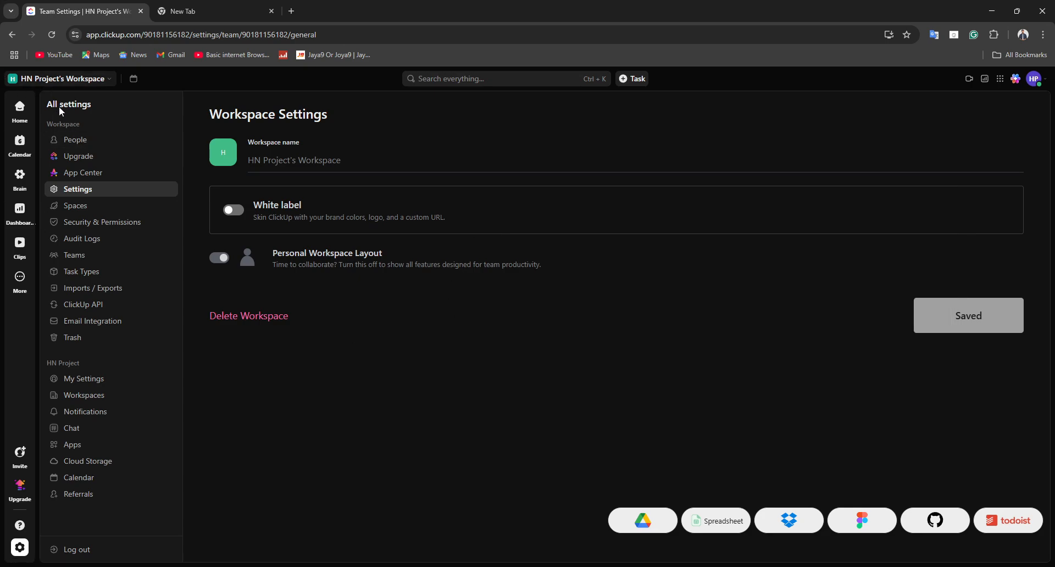
# Step: View the workspace's people management page and return to Home
pyautogui.click(65, 140)
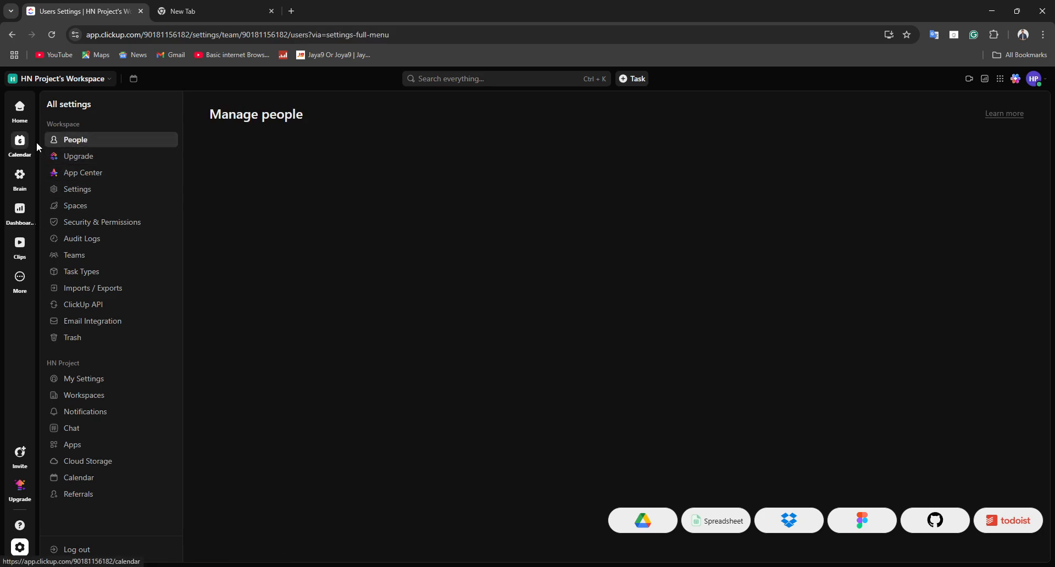
pyautogui.click(19, 108)
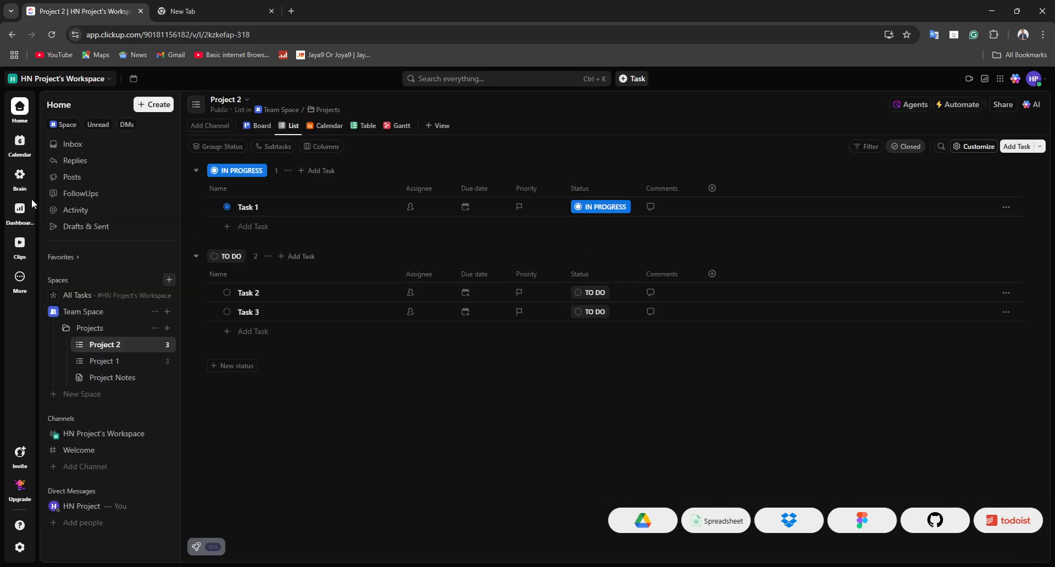
# Step: Search the Template Center for "Marketing" and open the 90 Day Instagram Success Checklist template
pyautogui.moveTo(23, 209)
pyautogui.click(159, 105)
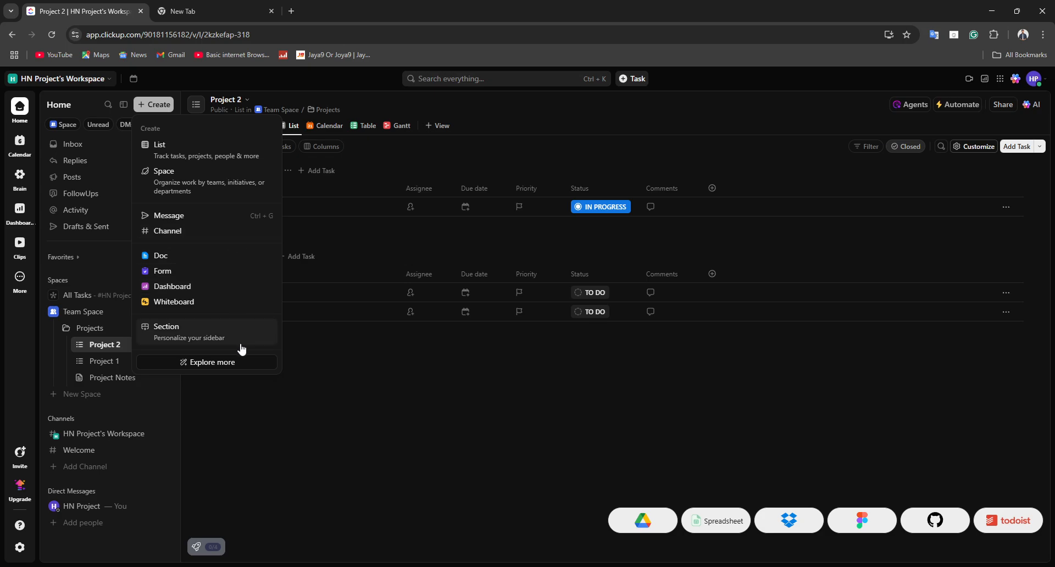
pyautogui.click(240, 365)
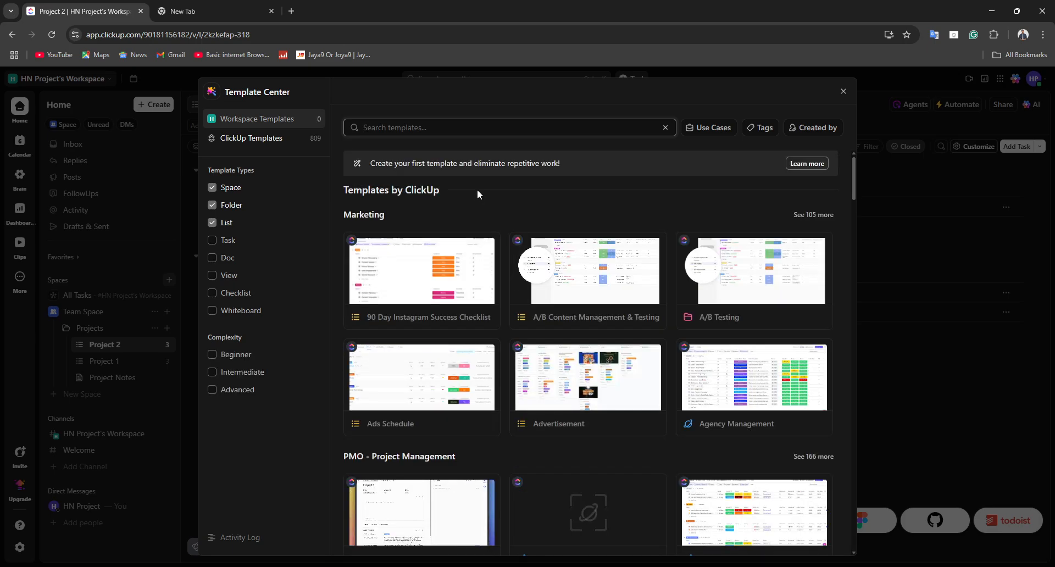
pyautogui.write('Ma')
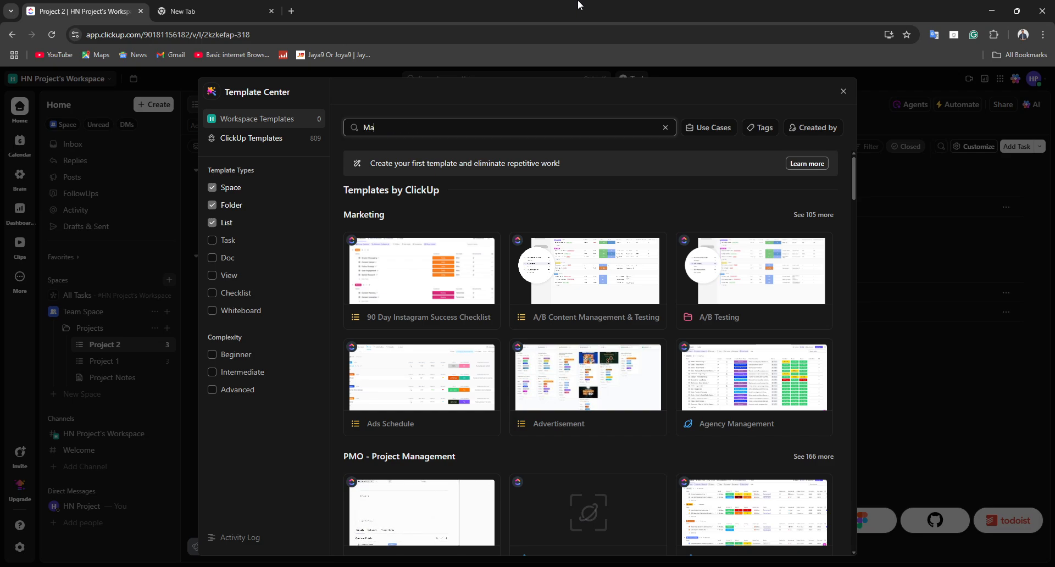
pyautogui.write('rketing')
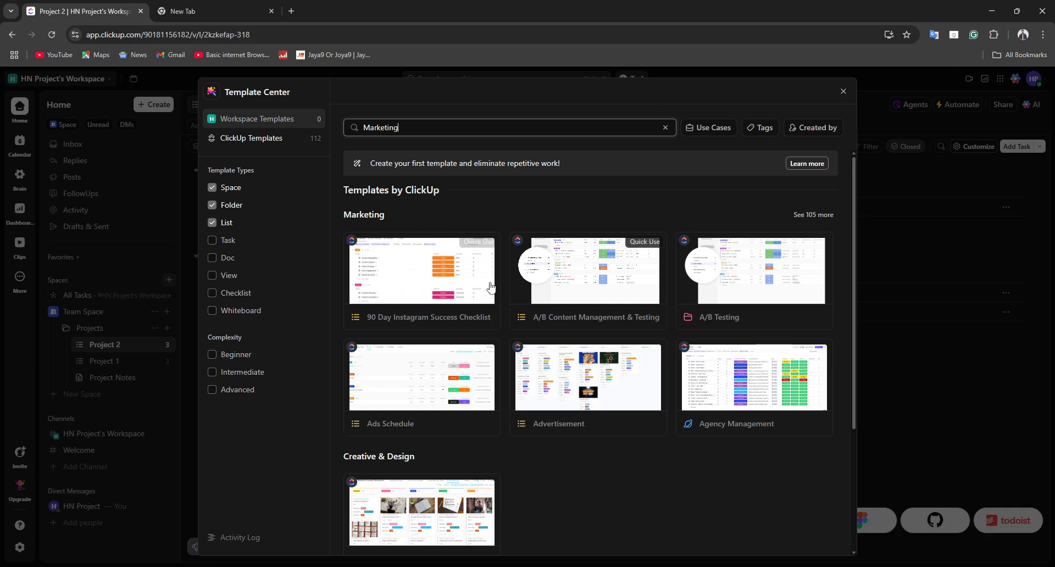
pyautogui.click(438, 278)
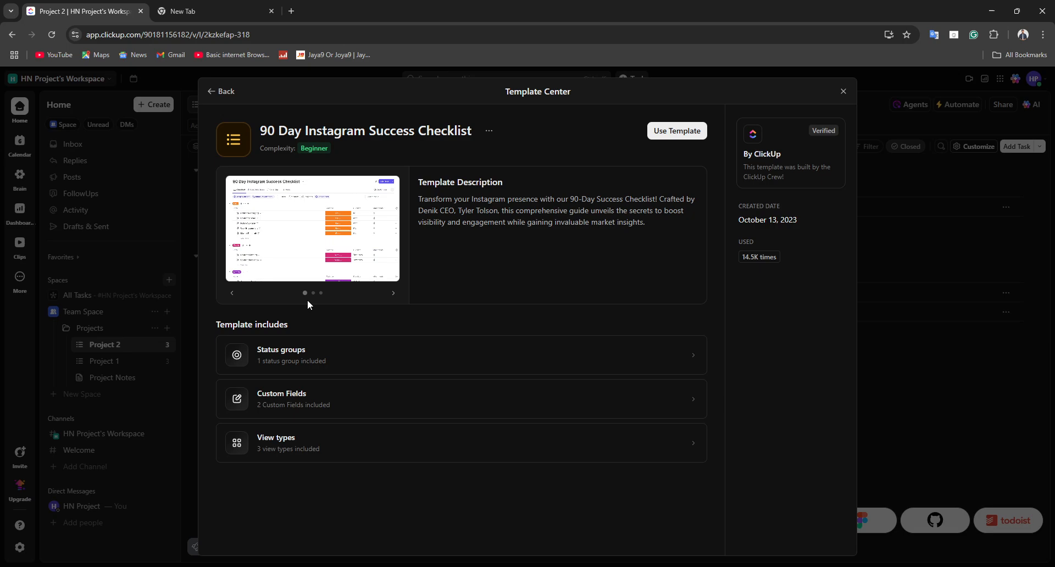
# Step: Start using the template with the list name "90 day growth Hack" and Team Space as its location
pyautogui.click(659, 130)
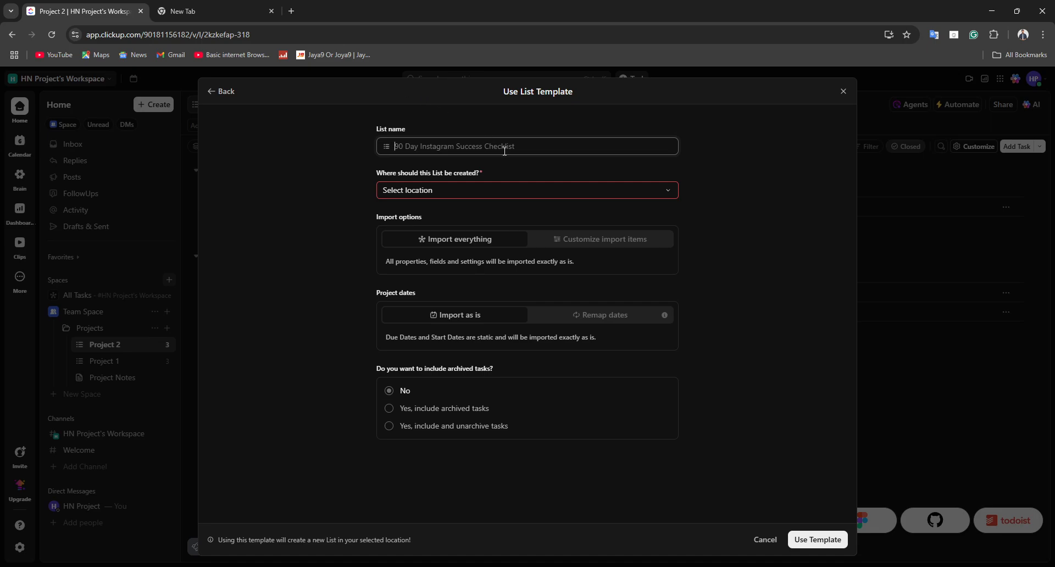
pyautogui.write('90 da')
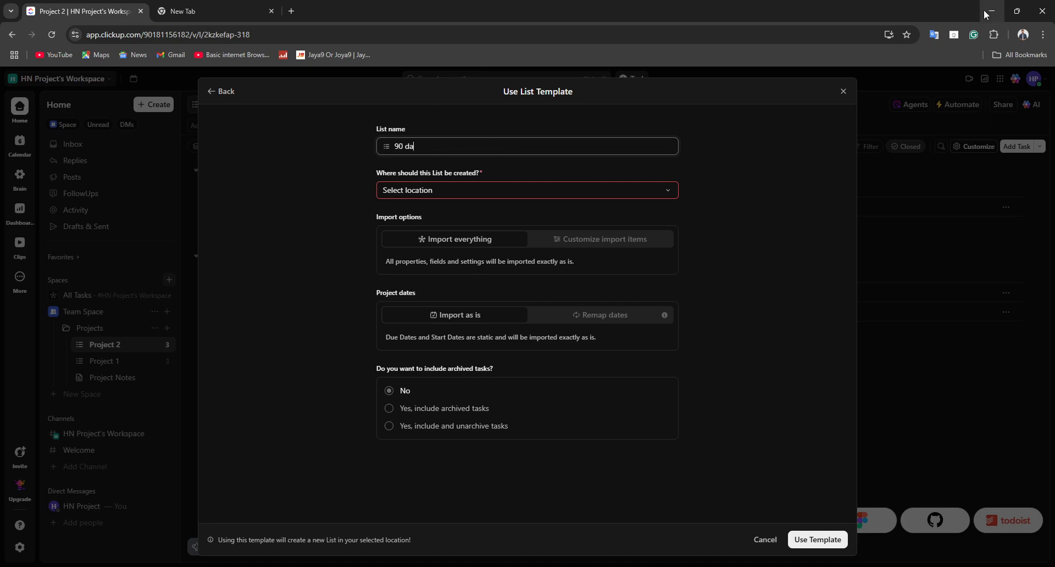
pyautogui.write('y growth Hack')
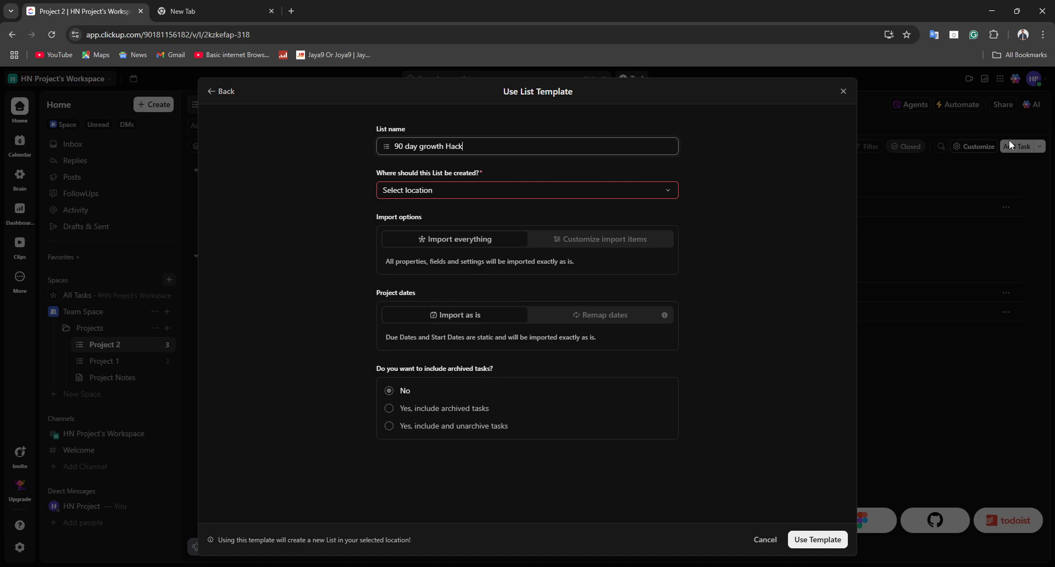
pyautogui.click(644, 191)
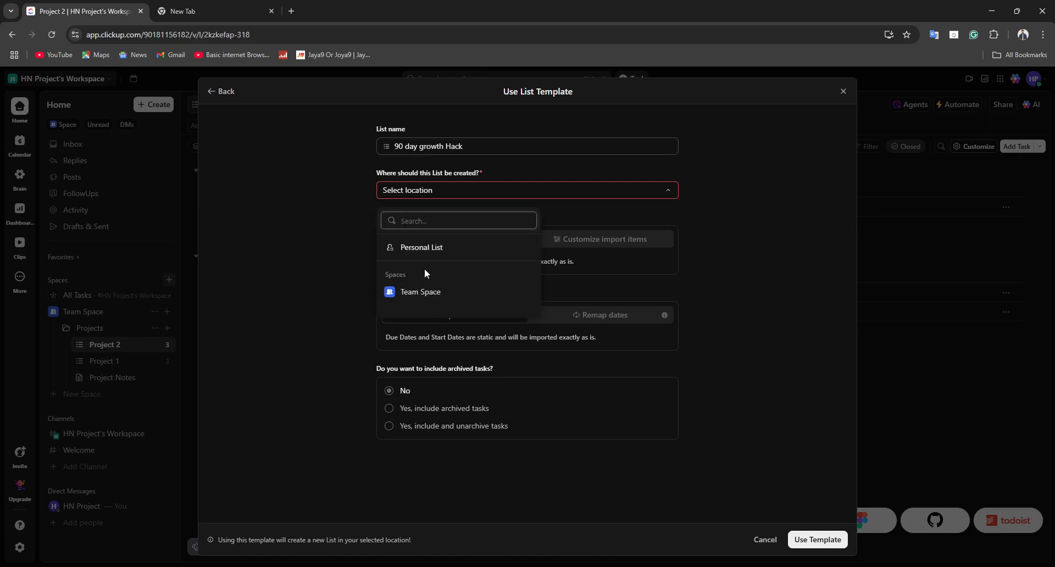
pyautogui.click(406, 292)
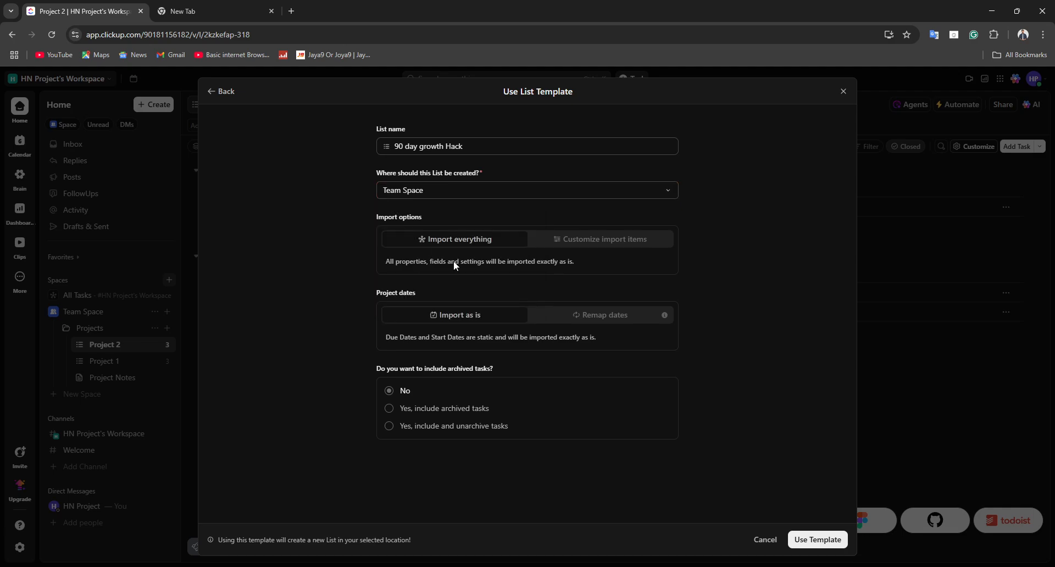
pyautogui.click(409, 193)
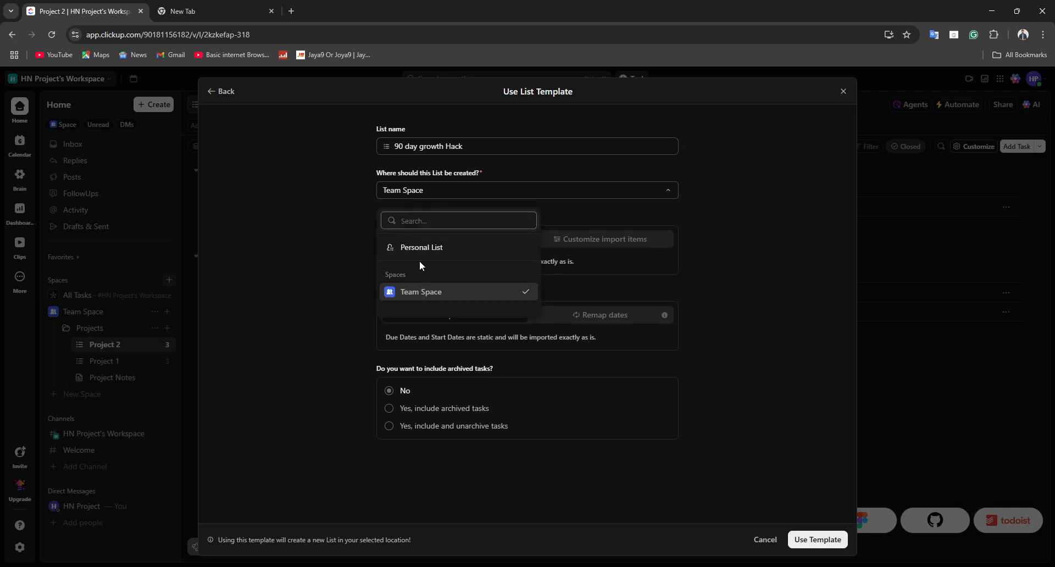
pyautogui.click(591, 213)
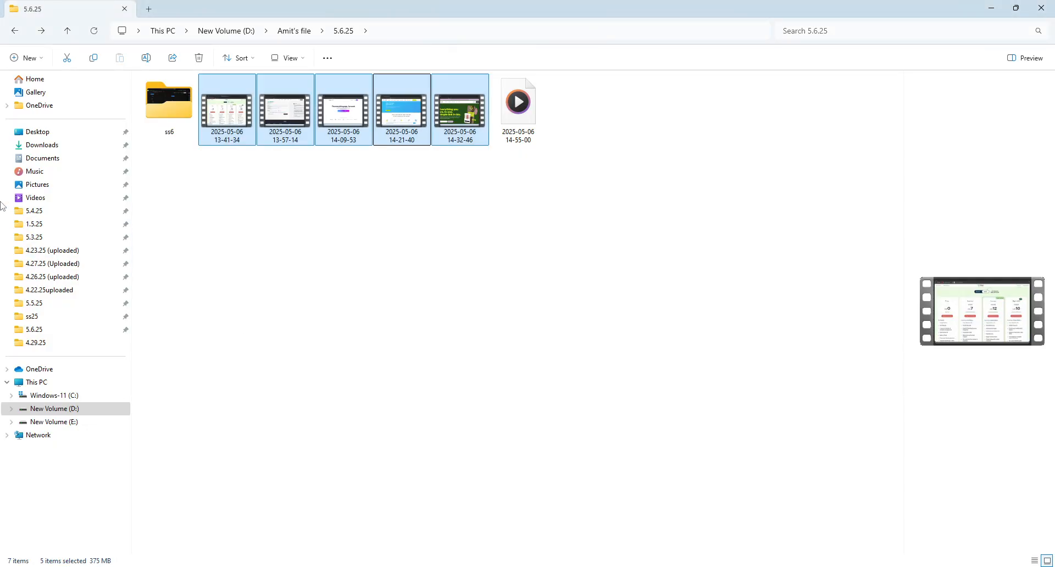
pyautogui.click(55, 184)
pyautogui.click(216, 132)
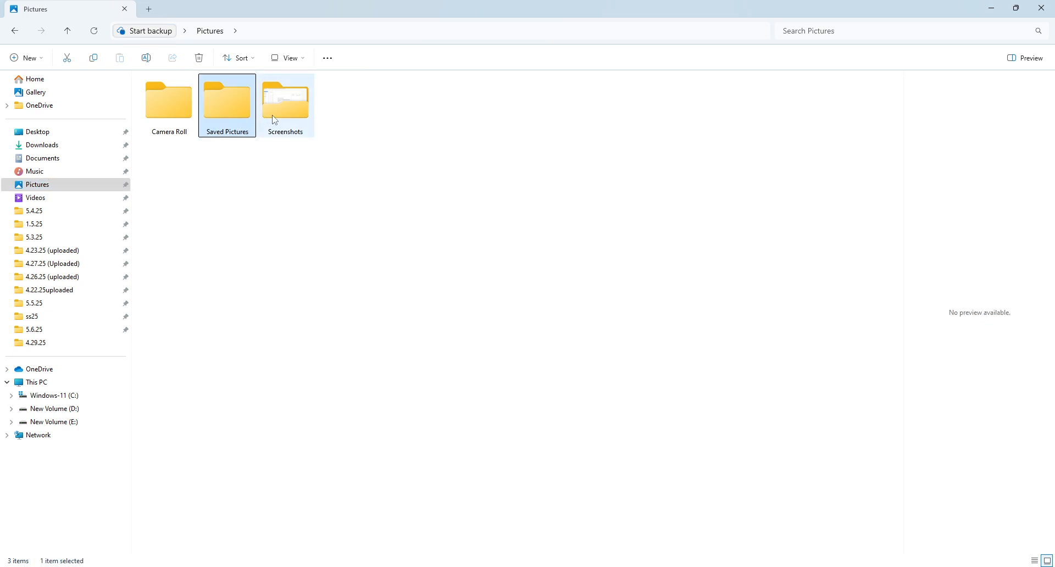
pyautogui.doubleClick(272, 117)
pyautogui.moveTo(695, 541); pyautogui.dragTo(469, 215)
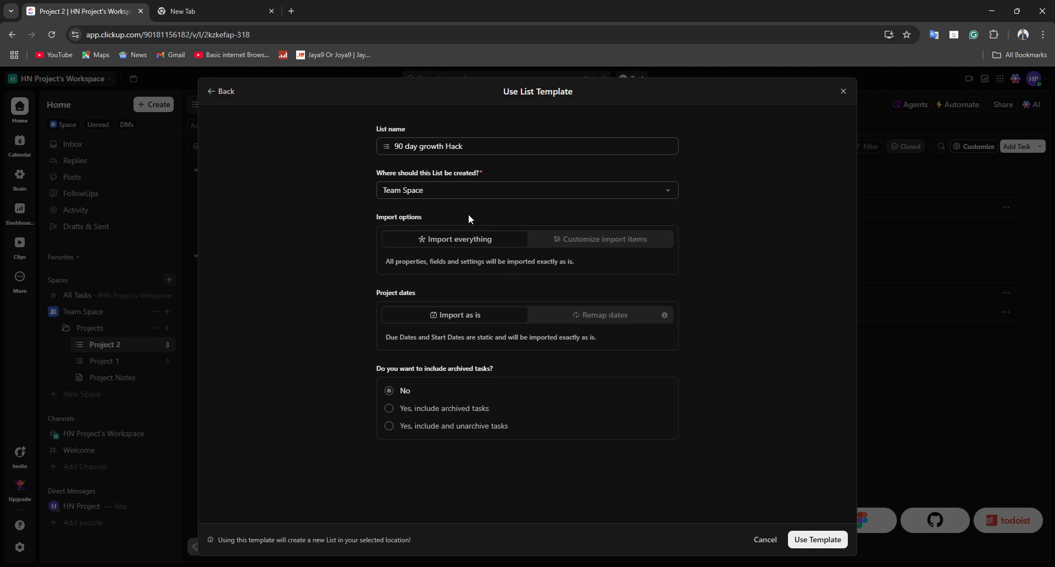
# Step: Review the Remap dates and archived-task options, returning the project dates to Import as is
pyautogui.click(557, 318)
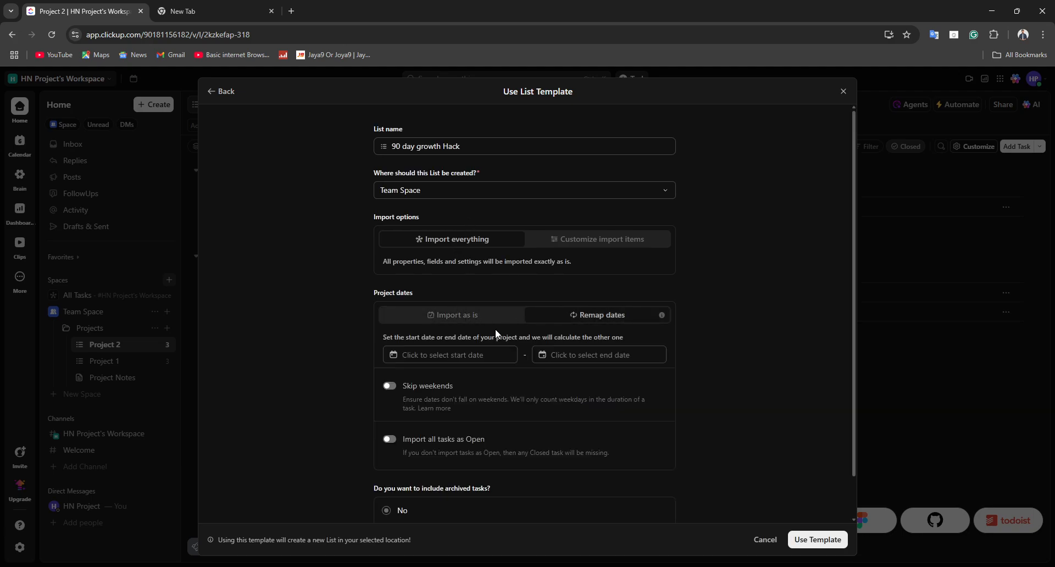
pyautogui.click(473, 319)
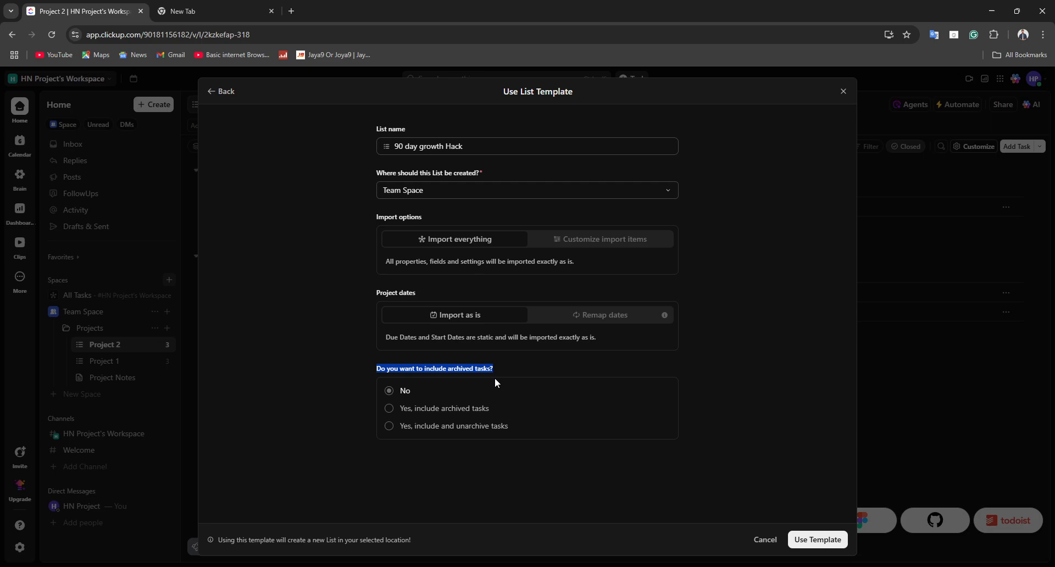
pyautogui.moveTo(435, 428); pyautogui.dragTo(416, 433)
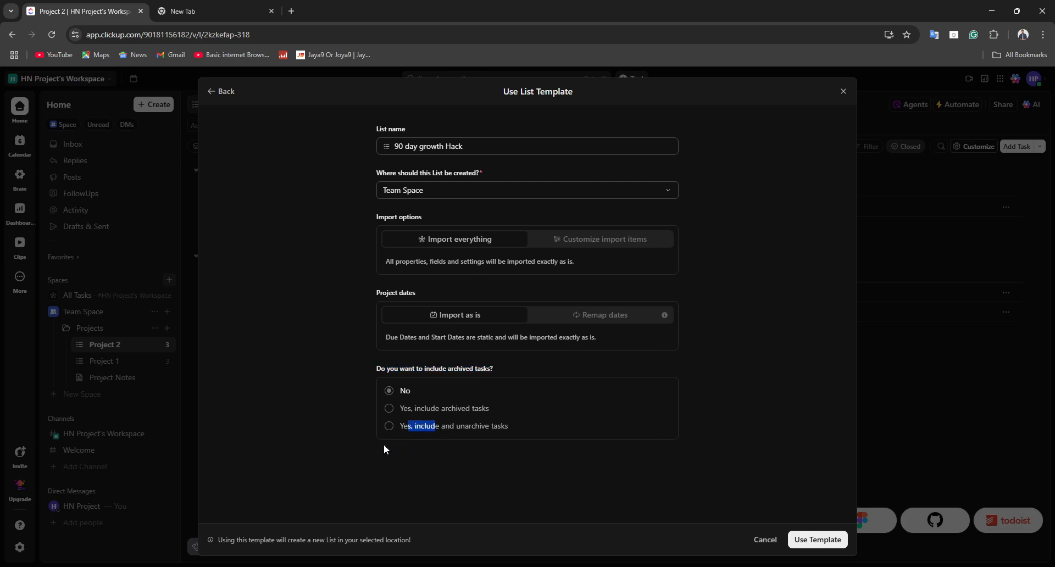
pyautogui.click(383, 444)
# Step: Review the customizable import items for the list template, returning the import option to Import everything
pyautogui.click(609, 245)
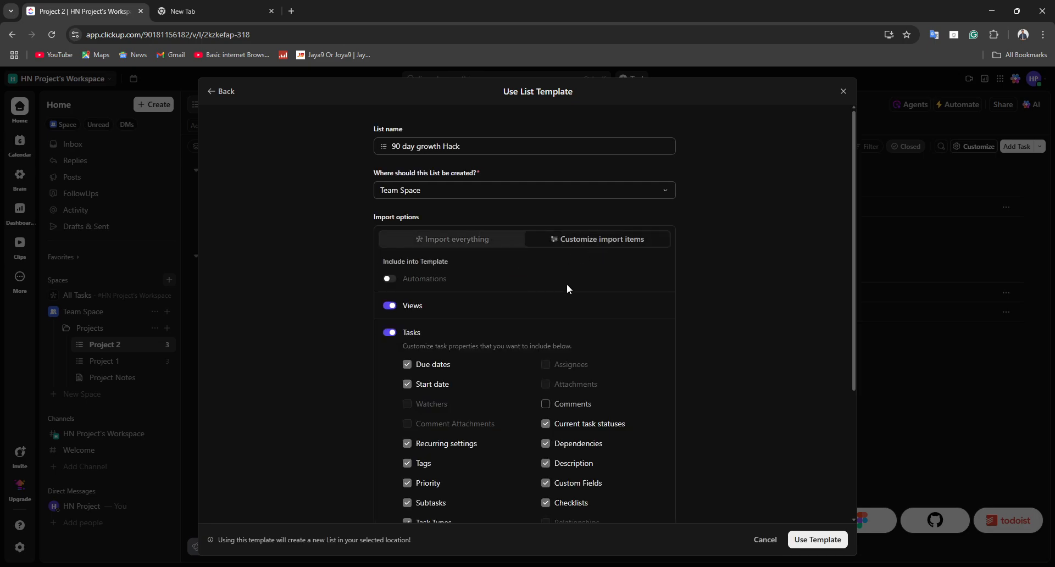
pyautogui.scroll(-3, 585, 264)
pyautogui.scroll(3, 474, 341)
pyautogui.click(443, 242)
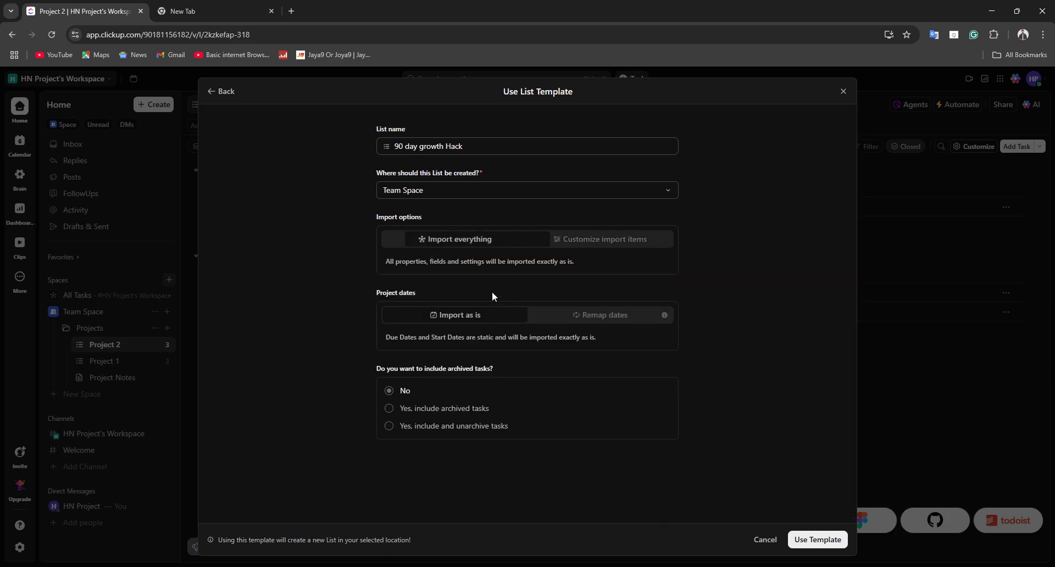
# Step: Create the 90 day growth Hack list from the template and view its list options in Team Space
pyautogui.click(810, 537)
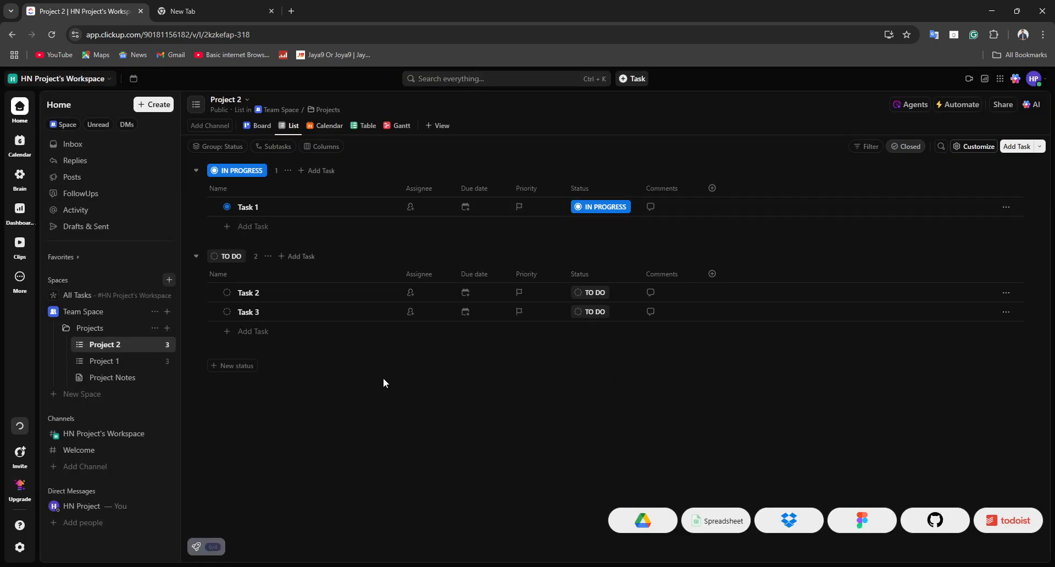
pyautogui.click(116, 343)
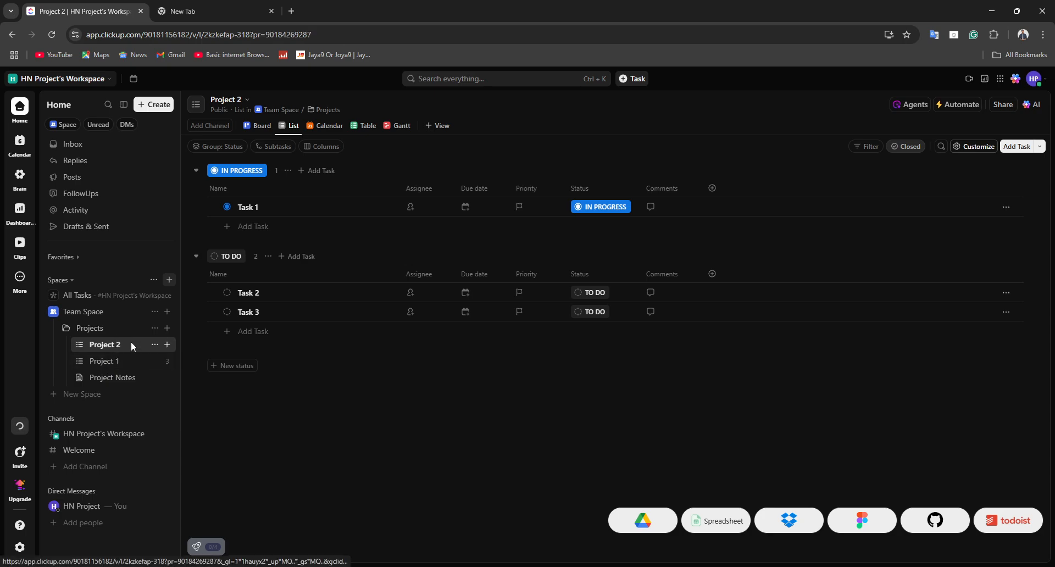
pyautogui.click(155, 345)
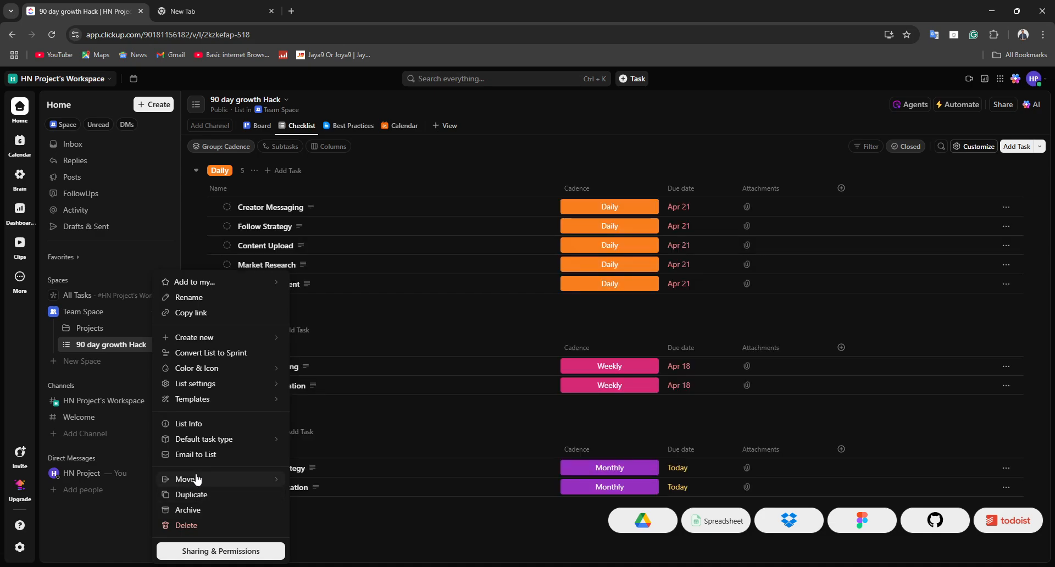
pyautogui.click(434, 324)
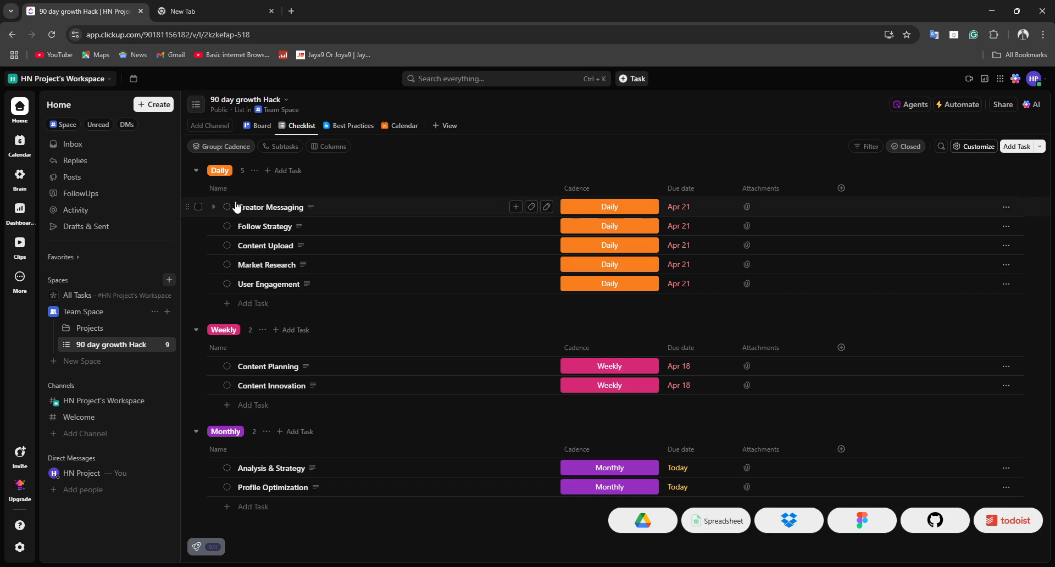
# Step: Change the cadence of the Creator Messaging and Follow Strategy tasks to Weekly
pyautogui.click(626, 208)
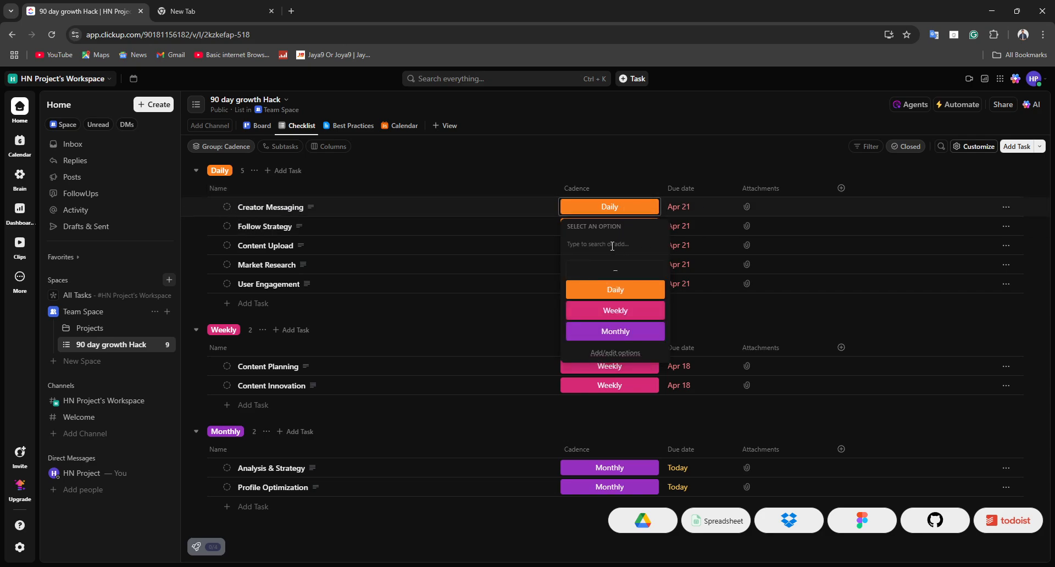
pyautogui.click(412, 341)
pyautogui.click(636, 208)
pyautogui.click(647, 312)
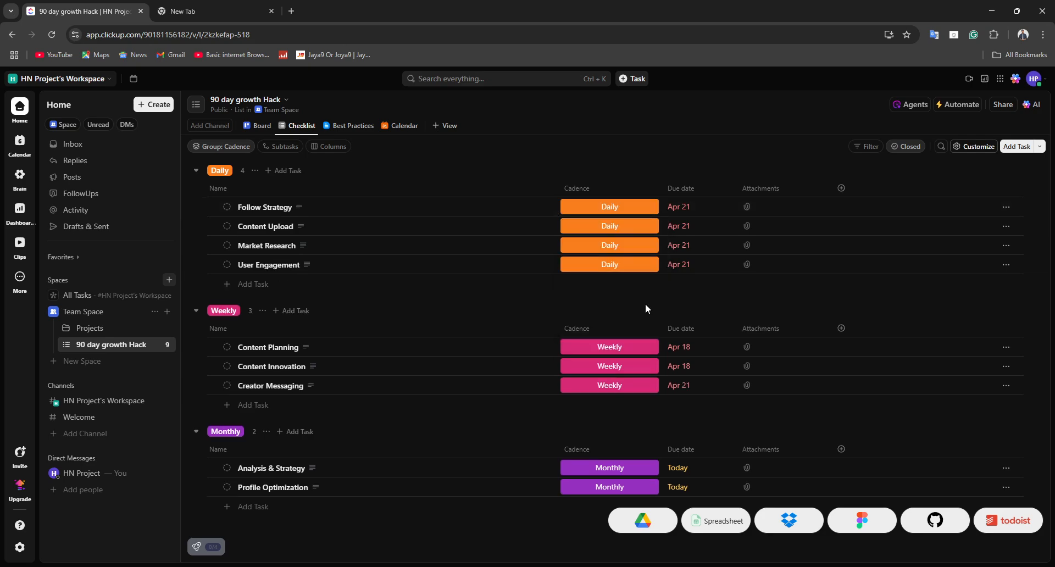
pyautogui.click(582, 208)
pyautogui.click(611, 314)
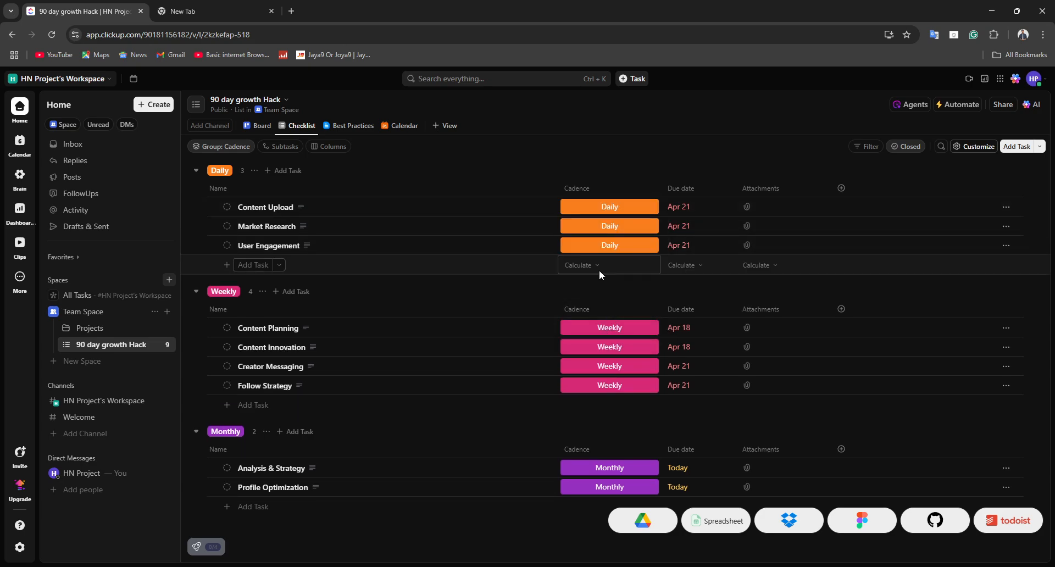
# Step: Add a new cadence option named "hi" and assign it to the Content Upload task
pyautogui.click(592, 209)
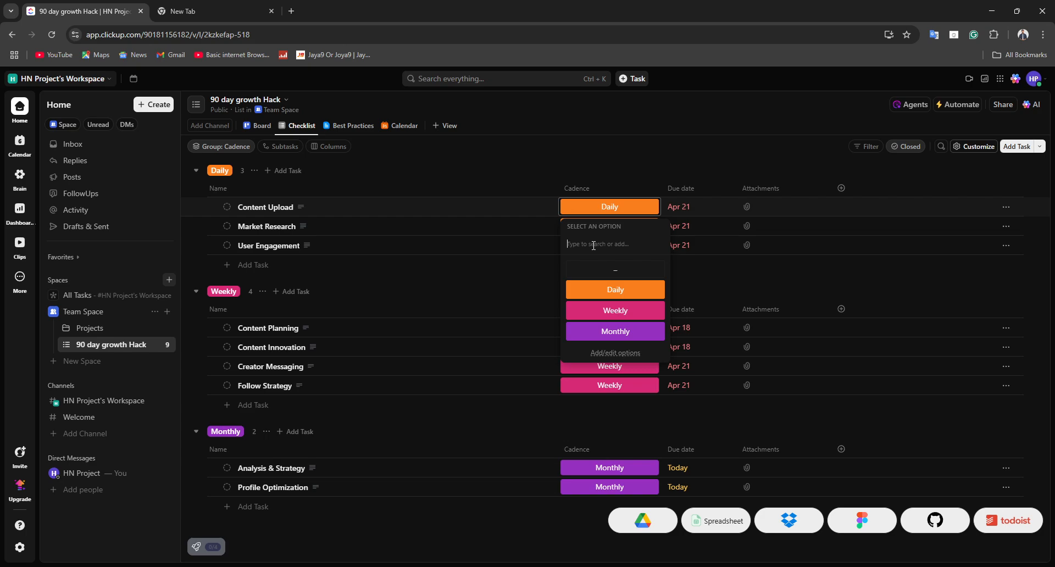
pyautogui.write('hi\\')
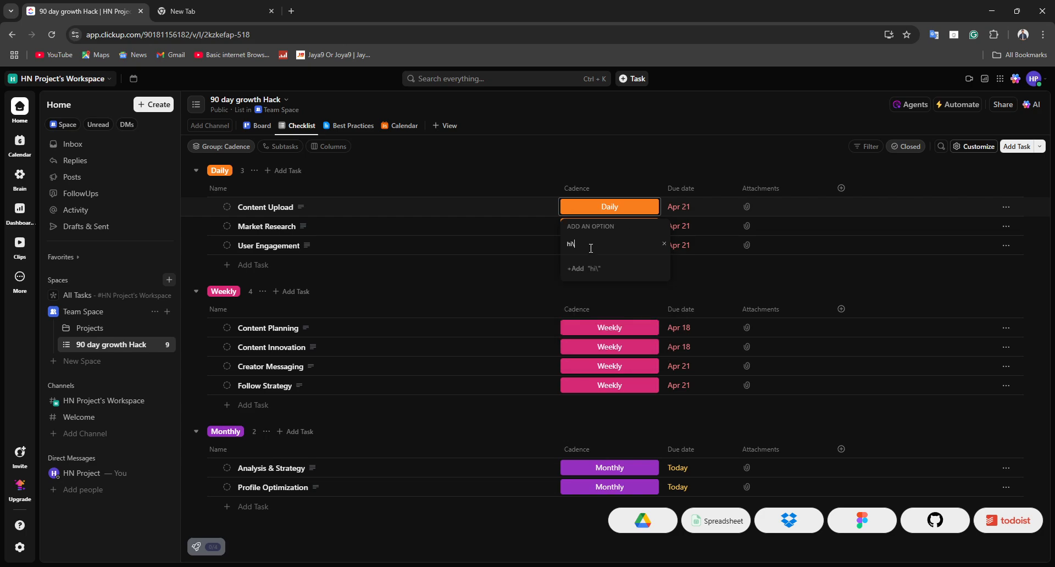
pyautogui.press('BackSpace')
pyautogui.press('Return')
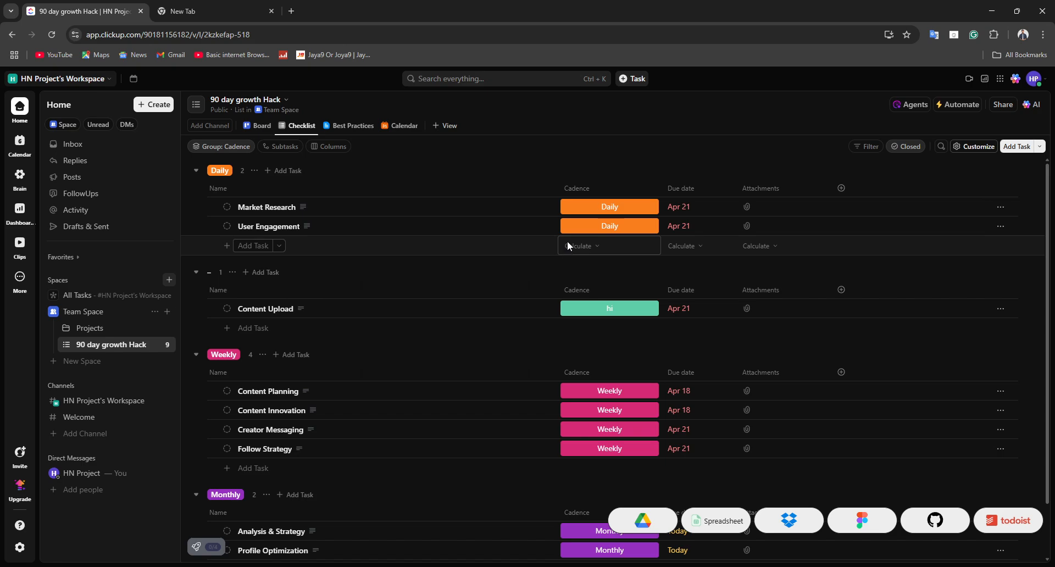
# Step: Add a task named "Viewers Engagement" to the Daily group
pyautogui.click(229, 249)
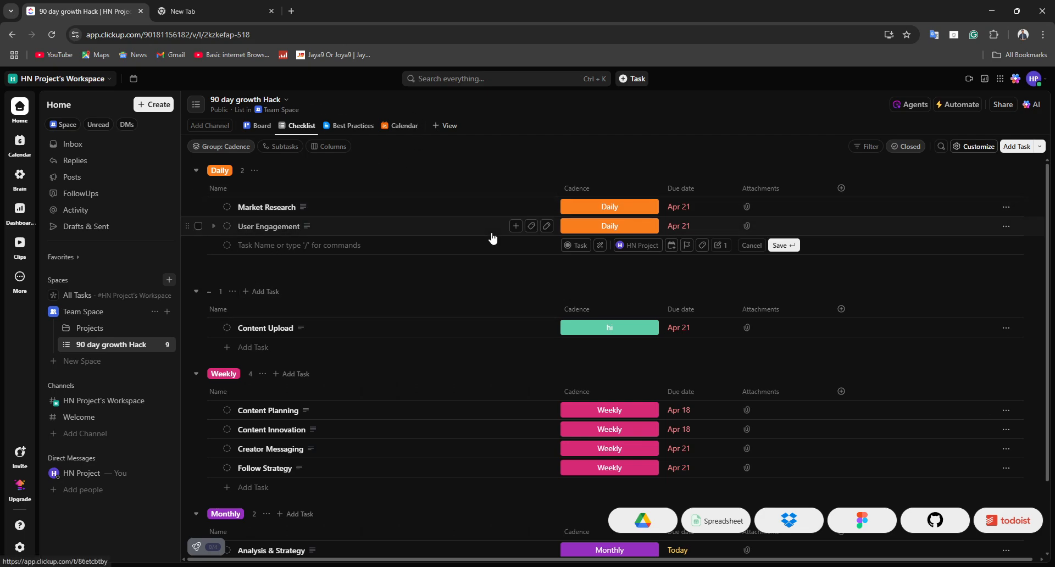
pyautogui.write('View')
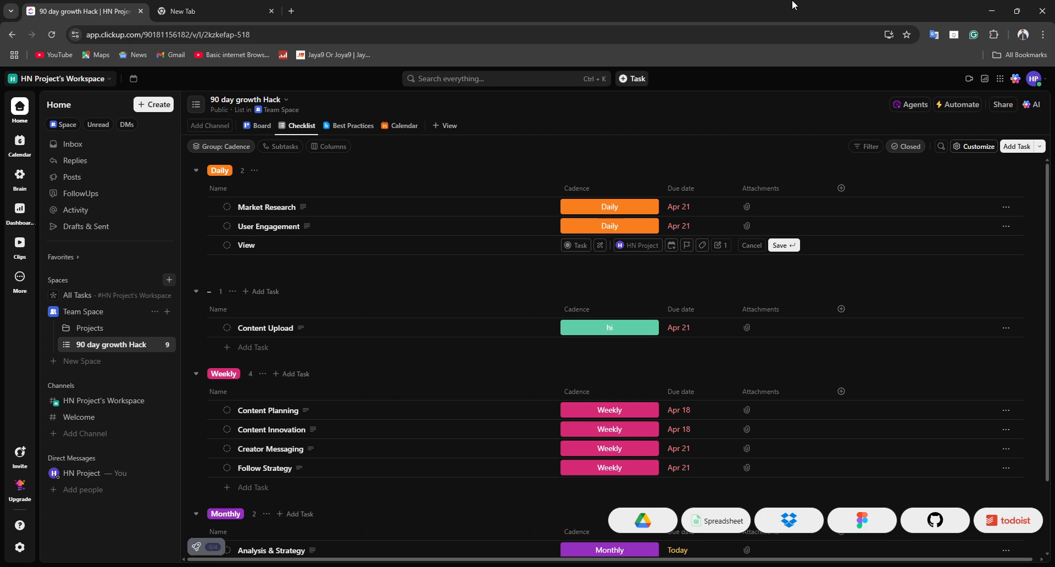
pyautogui.write('rs Engagement')
pyautogui.press('Return')
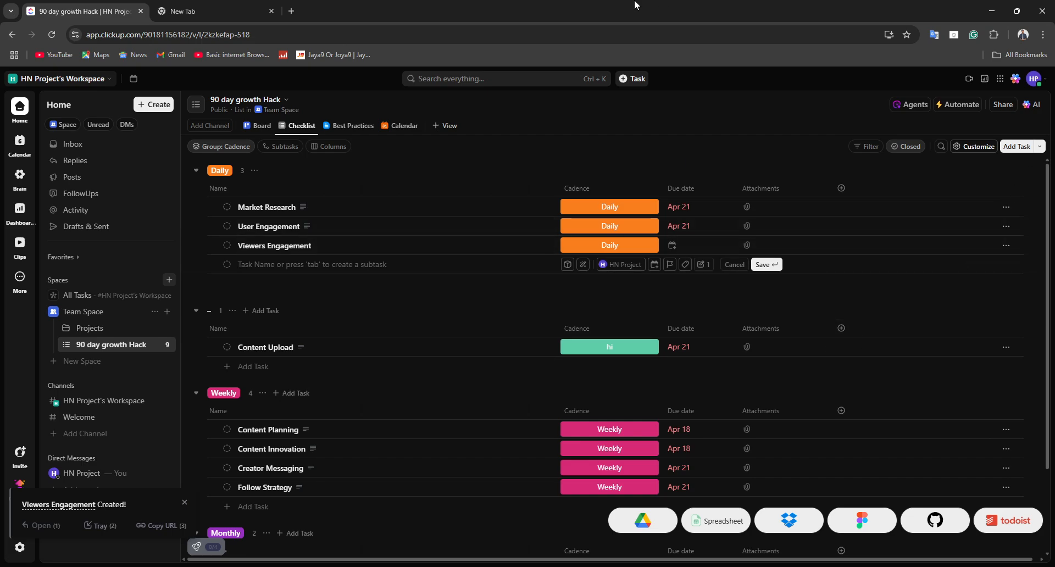
# Step: Set the Viewers Engagement task's status to IN PROGRESS and look over its date options
pyautogui.click(368, 242)
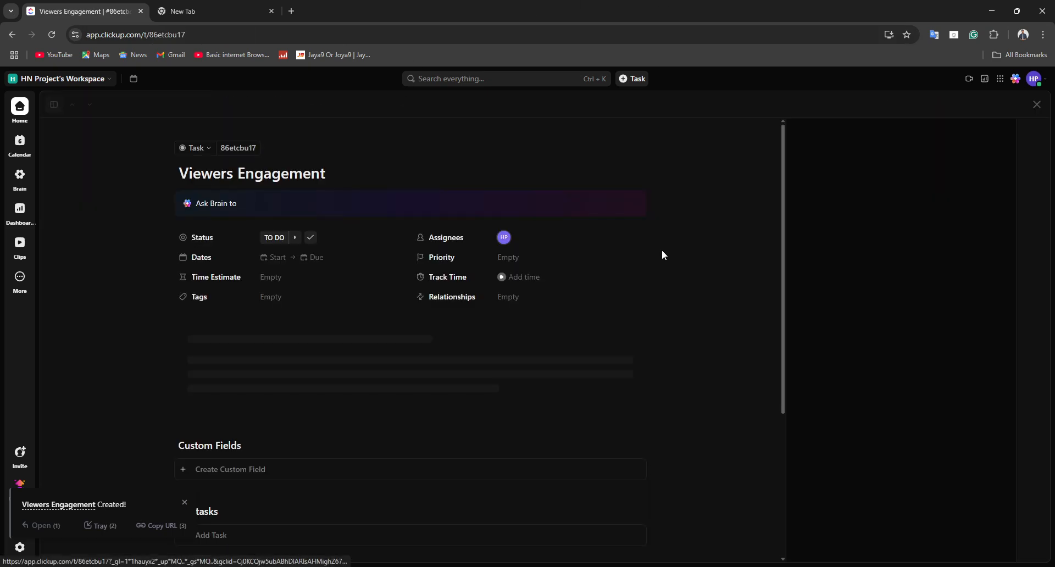
pyautogui.click(280, 241)
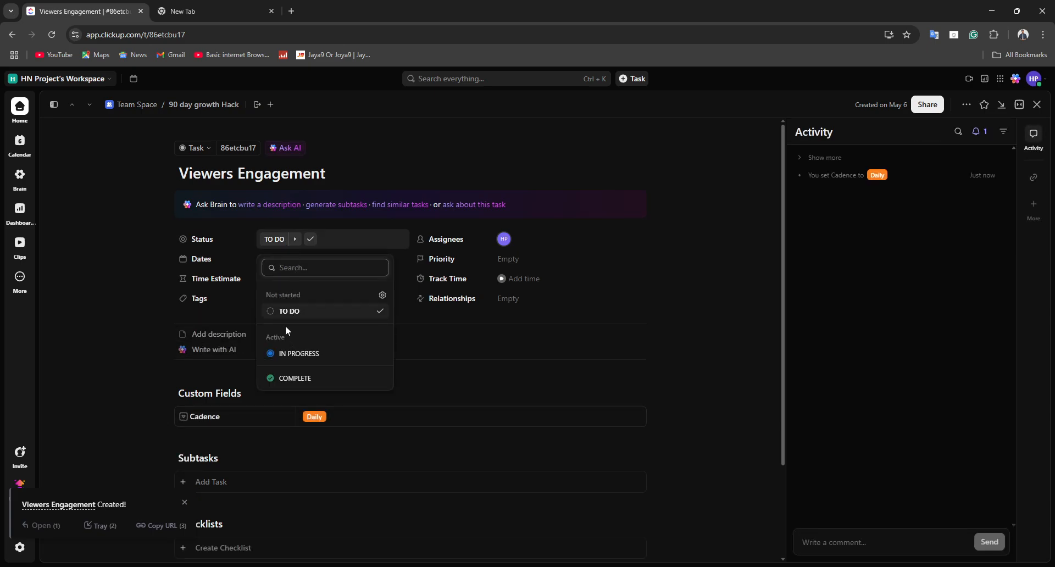
pyautogui.click(288, 354)
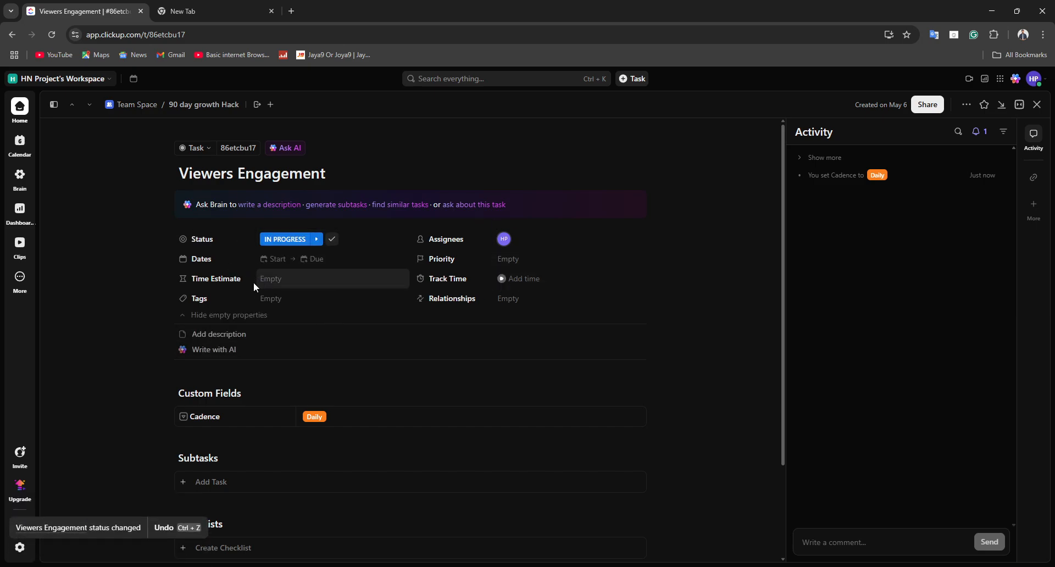
pyautogui.click(270, 259)
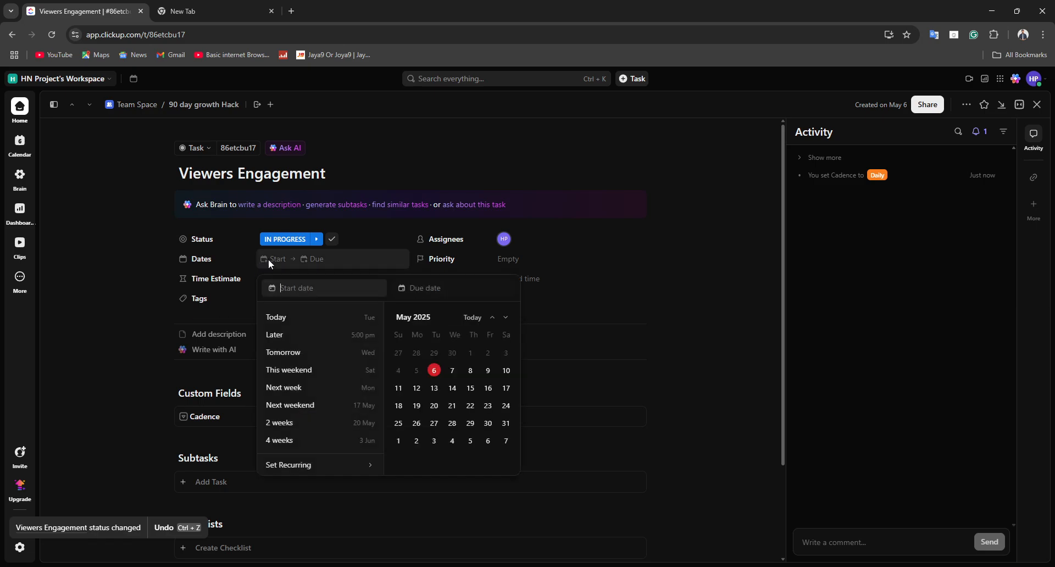
pyautogui.click(272, 388)
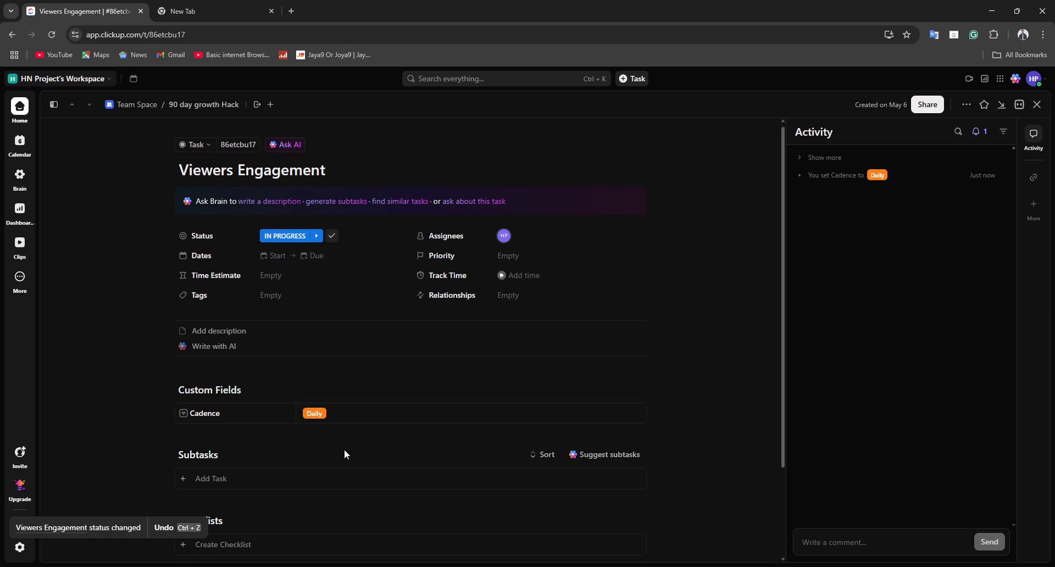
# Step: Attach the waist-up portrait image from the Downloads folder to the Viewers Engagement task
pyautogui.scroll(-3, 344, 450)
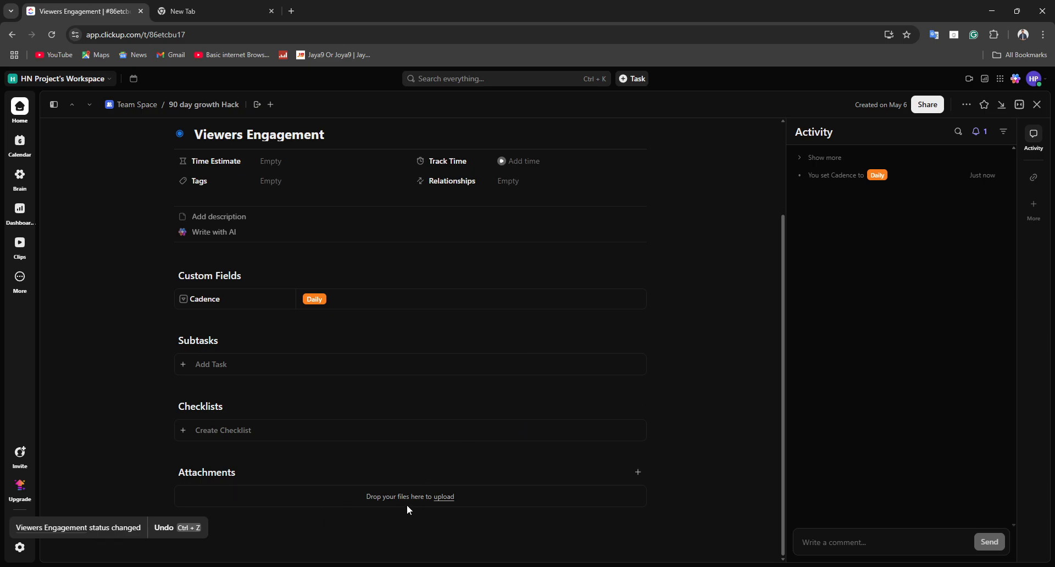
pyautogui.click(437, 497)
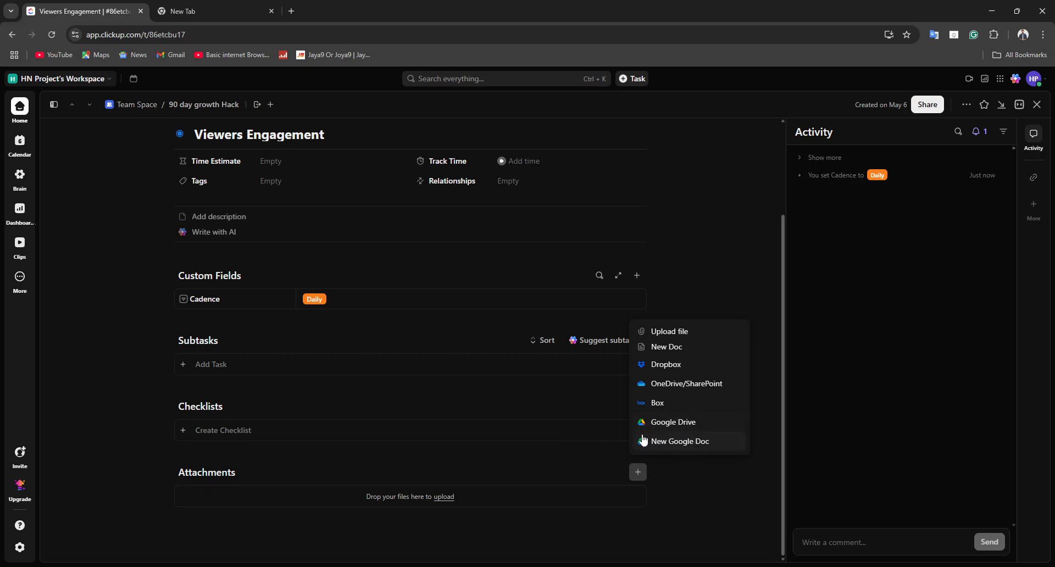
pyautogui.click(662, 332)
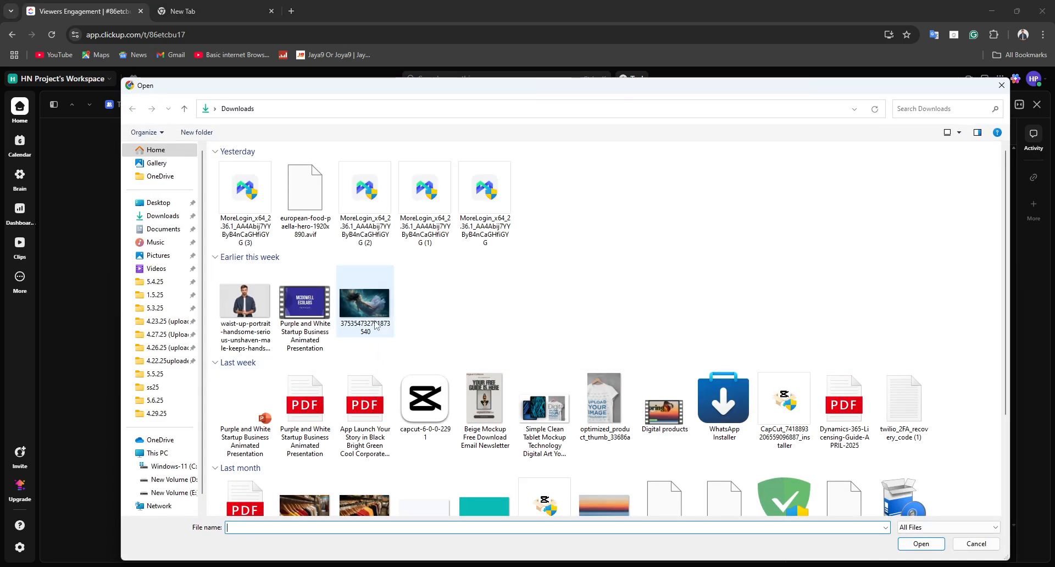
pyautogui.click(376, 324)
pyautogui.click(305, 308)
pyautogui.click(176, 323)
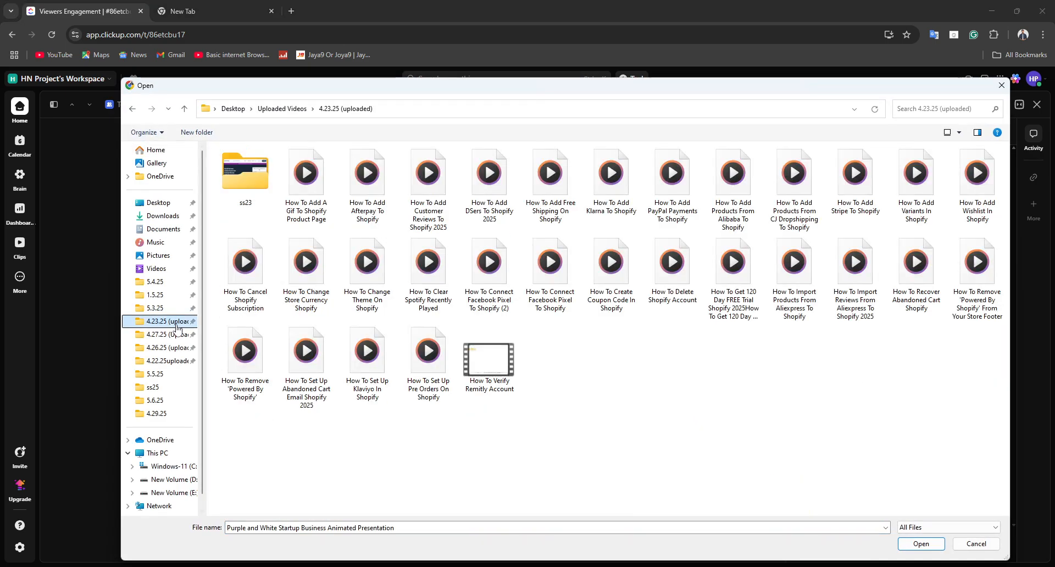
pyautogui.click(162, 215)
pyautogui.click(236, 311)
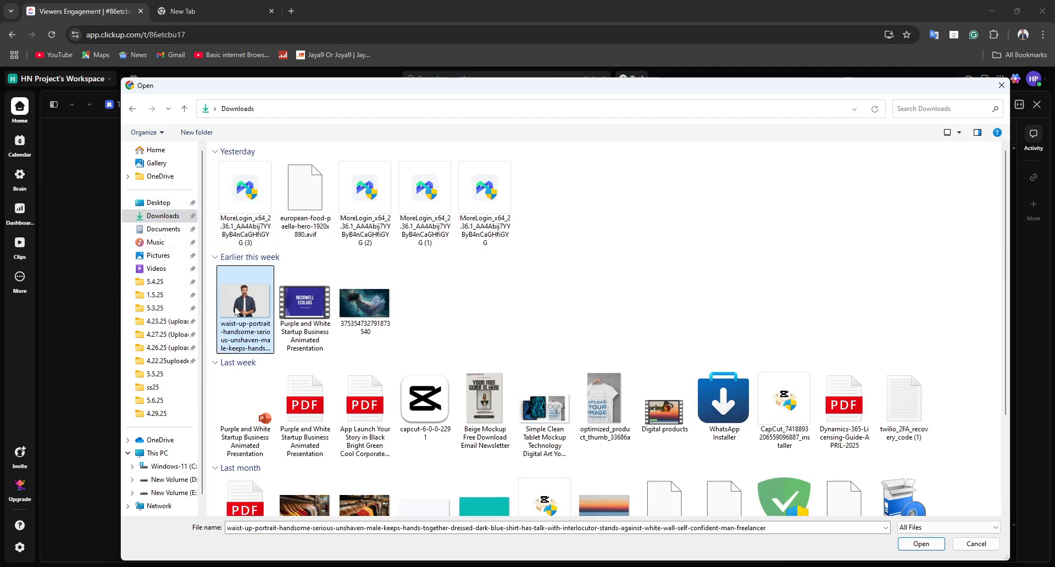
pyautogui.click(920, 543)
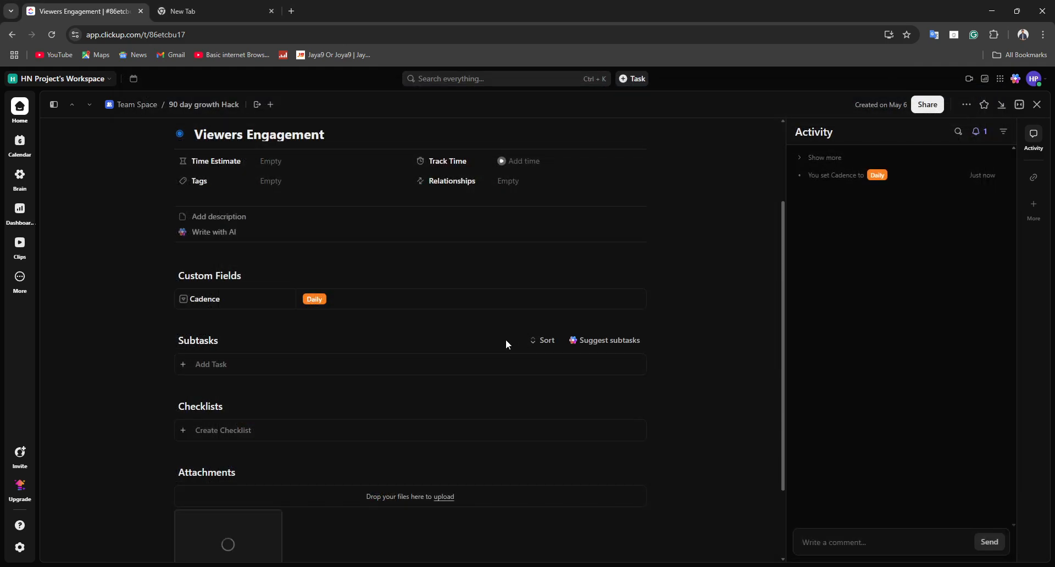
pyautogui.scroll(-2, 506, 344)
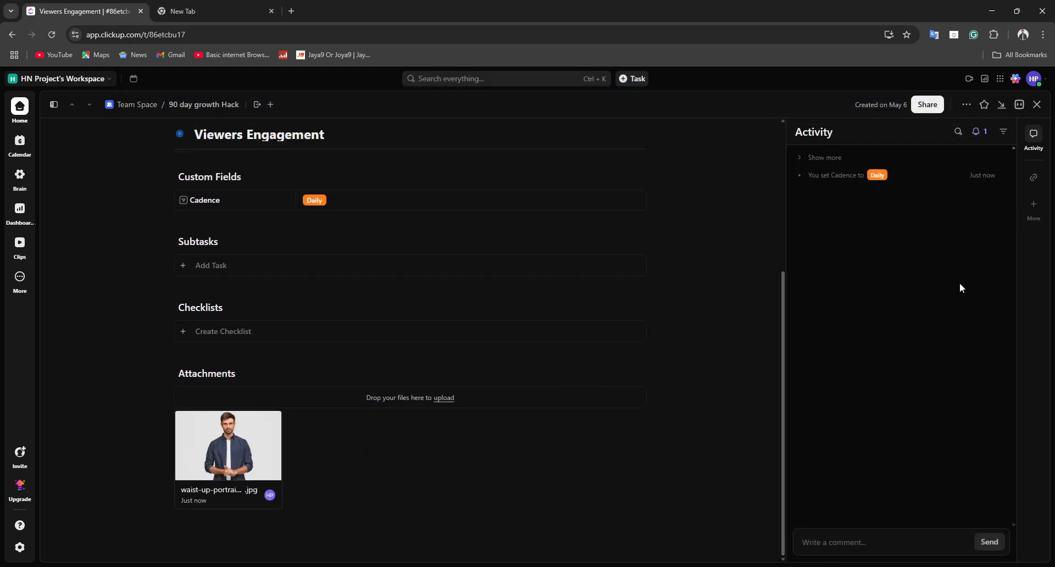
# Step: Review the Viewers Engagement task's sharing and move options and return to the checklist
pyautogui.click(927, 109)
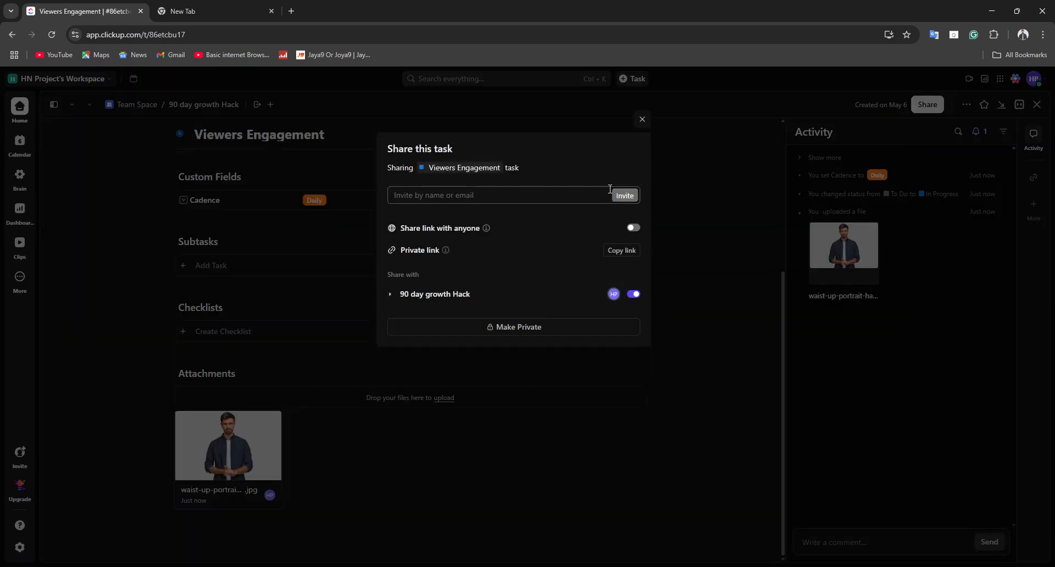
pyautogui.click(639, 124)
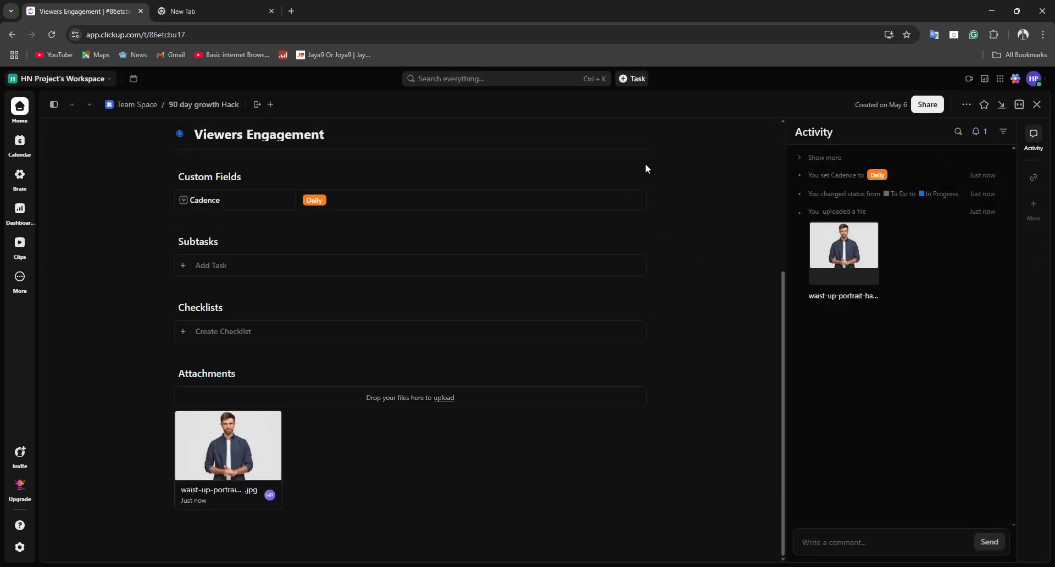
pyautogui.scroll(5, 354, 230)
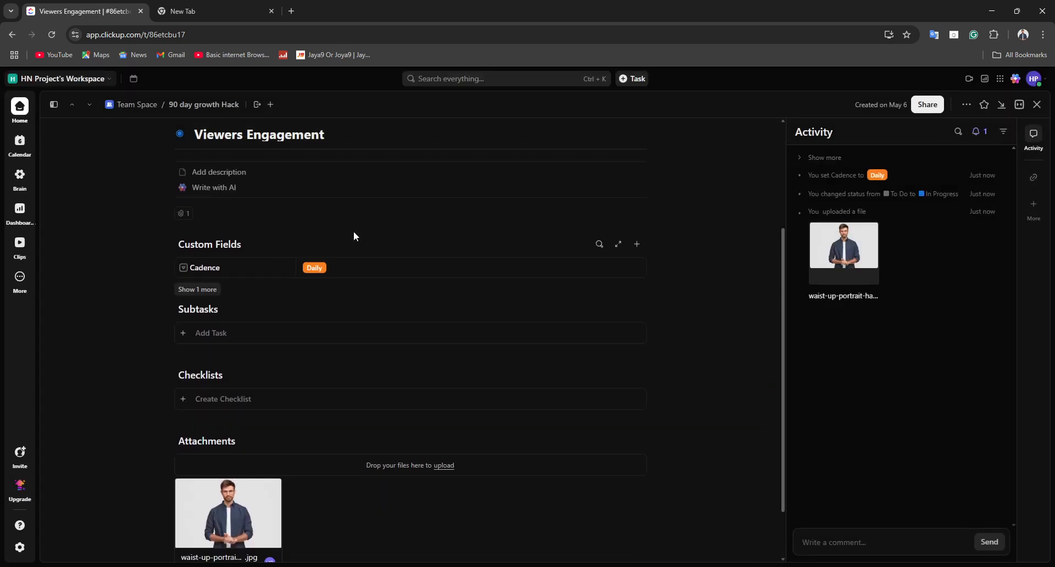
pyautogui.click(256, 104)
pyautogui.click(459, 191)
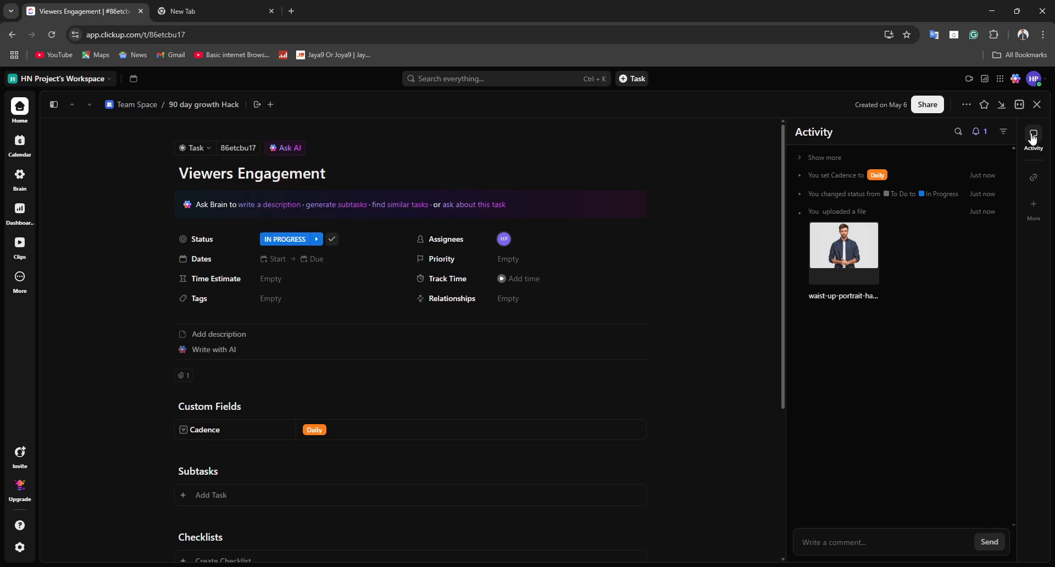
pyautogui.click(1037, 105)
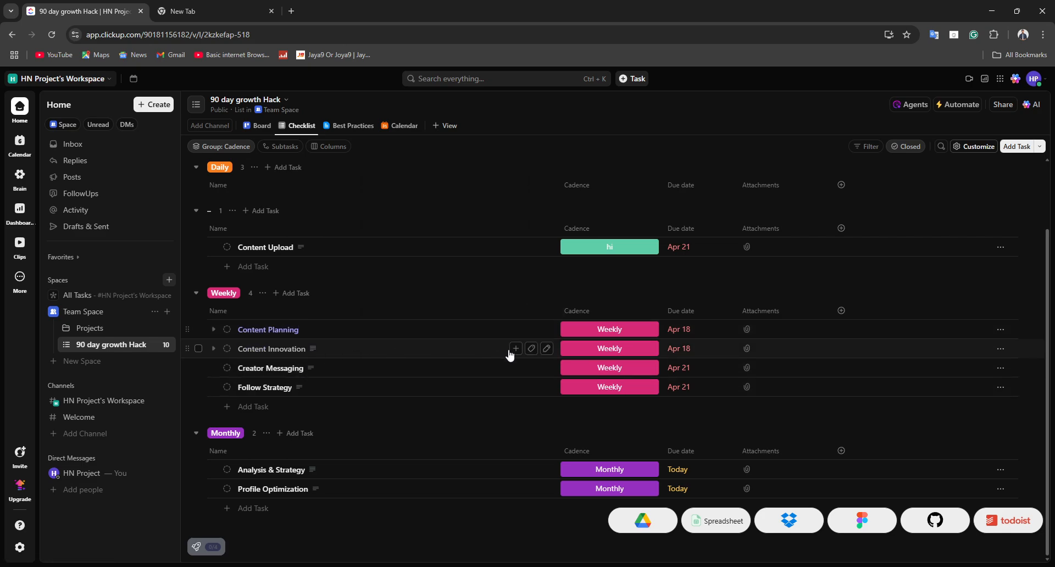
# Step: Start a subtask under Content Innovation and browse the task templates, leaving without using one
pyautogui.click(511, 350)
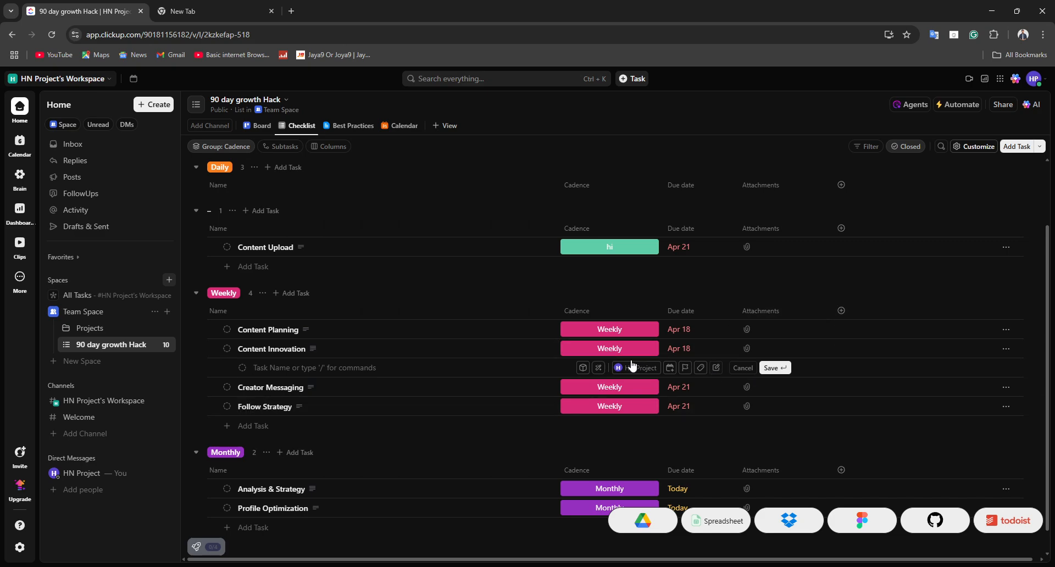
pyautogui.click(602, 371)
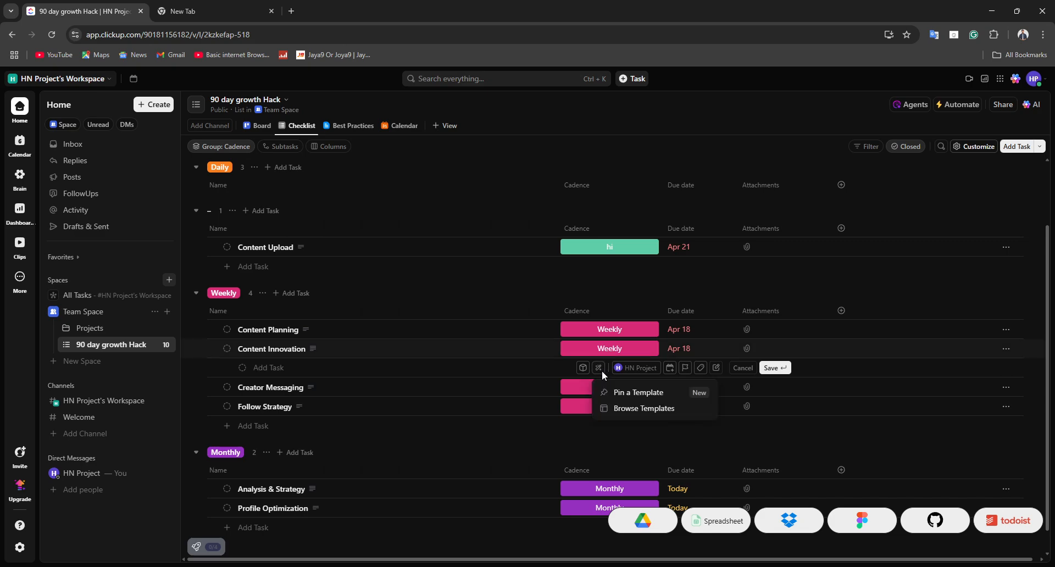
pyautogui.click(644, 408)
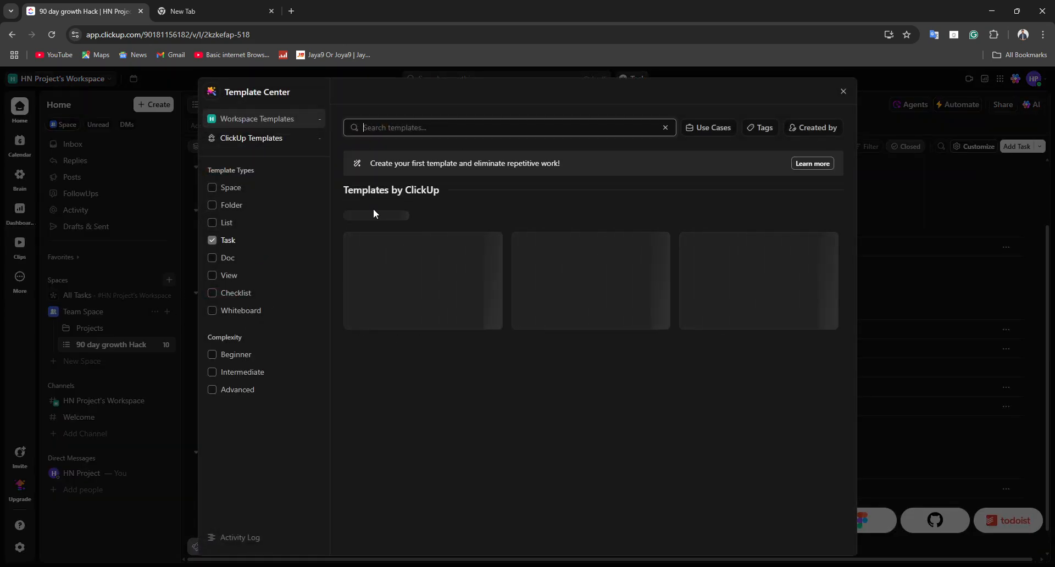
pyautogui.click(843, 93)
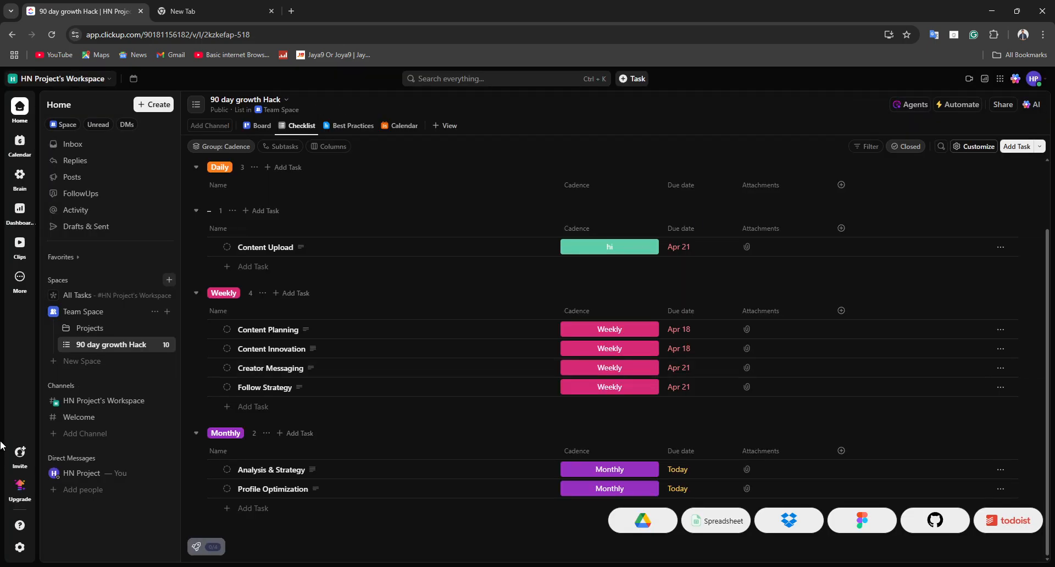
# Step: Look through the FollowUps, Posts, Inbox, Replies, Activity and Drafts & Sent pages, trying the drafts attachment filter and clearing it
pyautogui.click(140, 193)
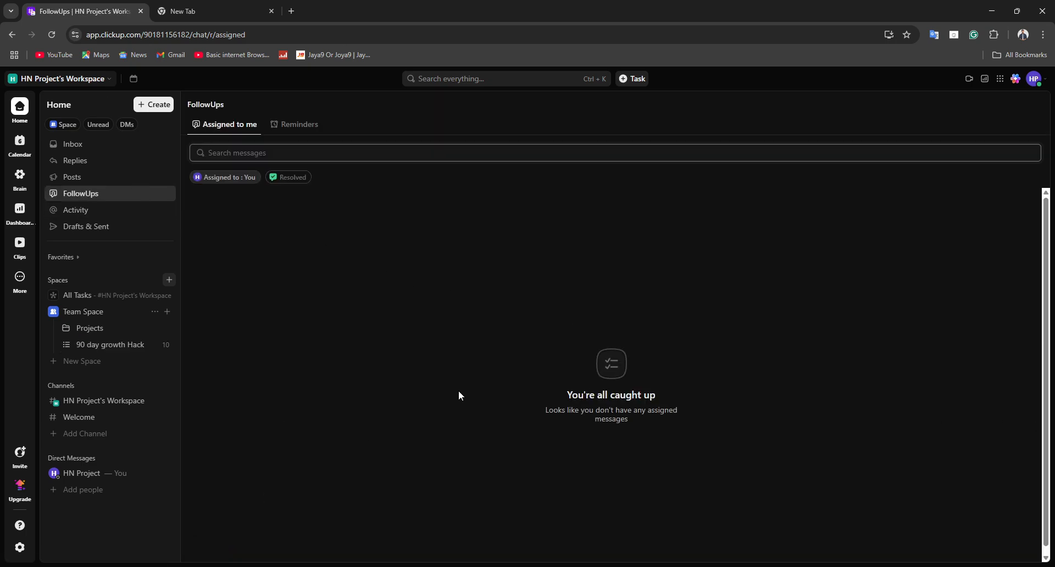
pyautogui.click(67, 177)
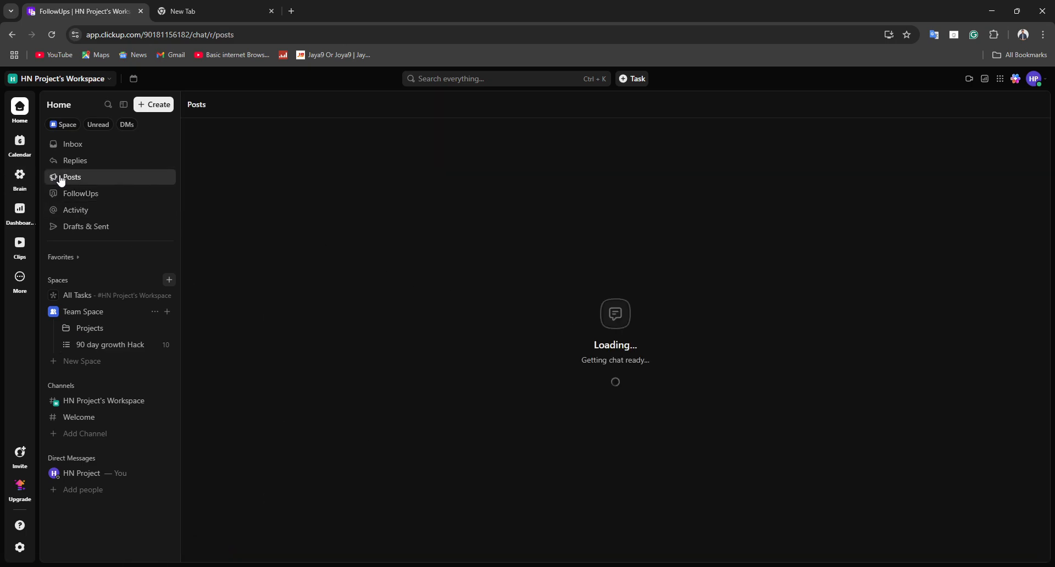
pyautogui.click(104, 154)
pyautogui.click(103, 162)
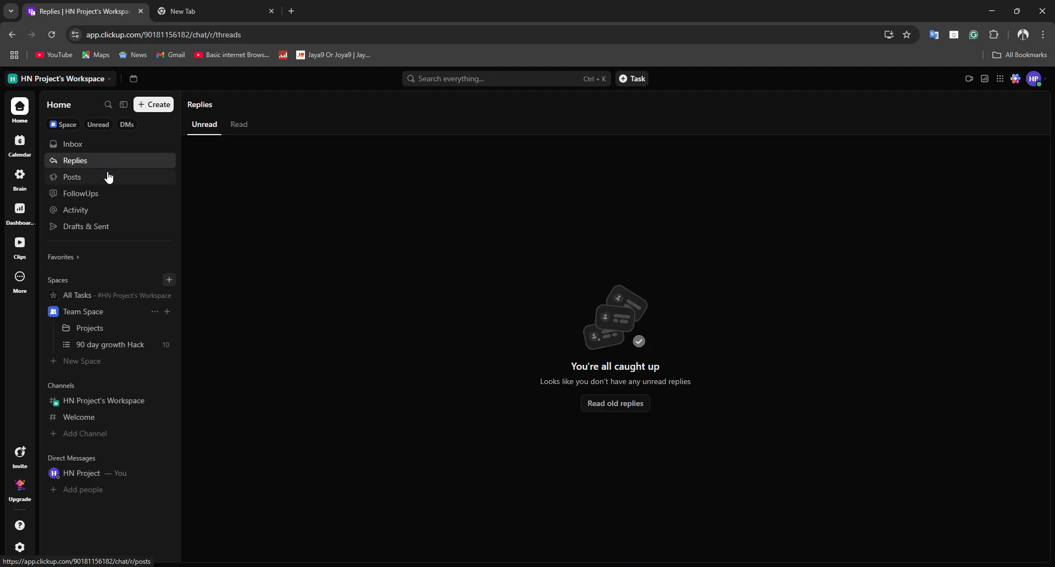
pyautogui.click(101, 210)
pyautogui.click(105, 228)
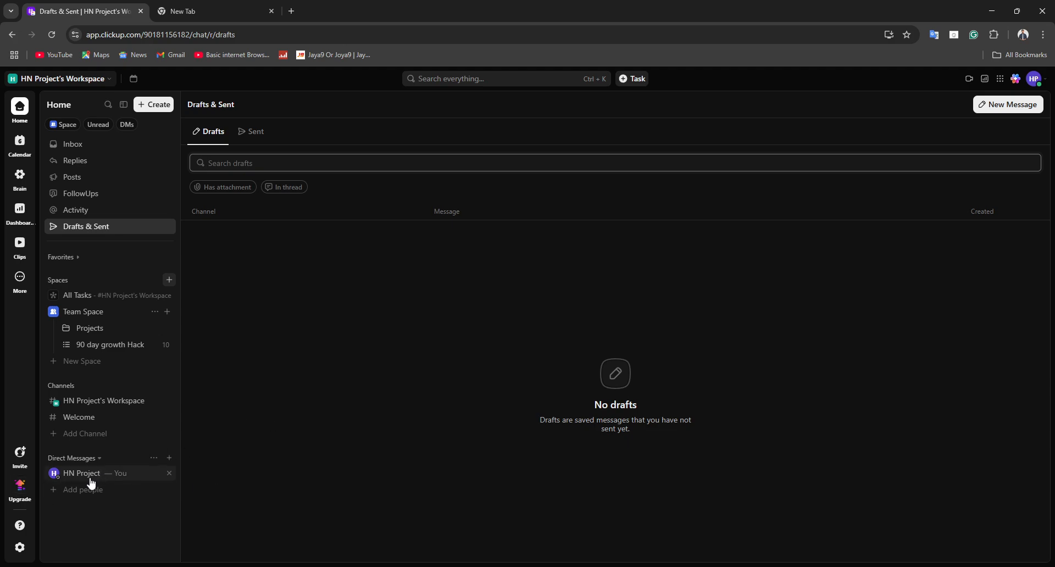
pyautogui.click(339, 396)
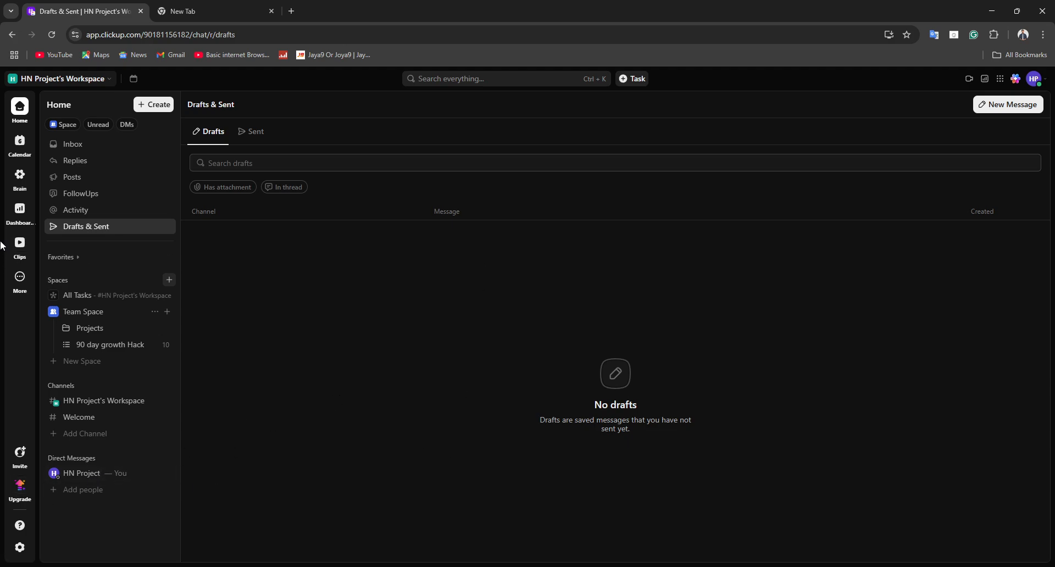
pyautogui.click(211, 189)
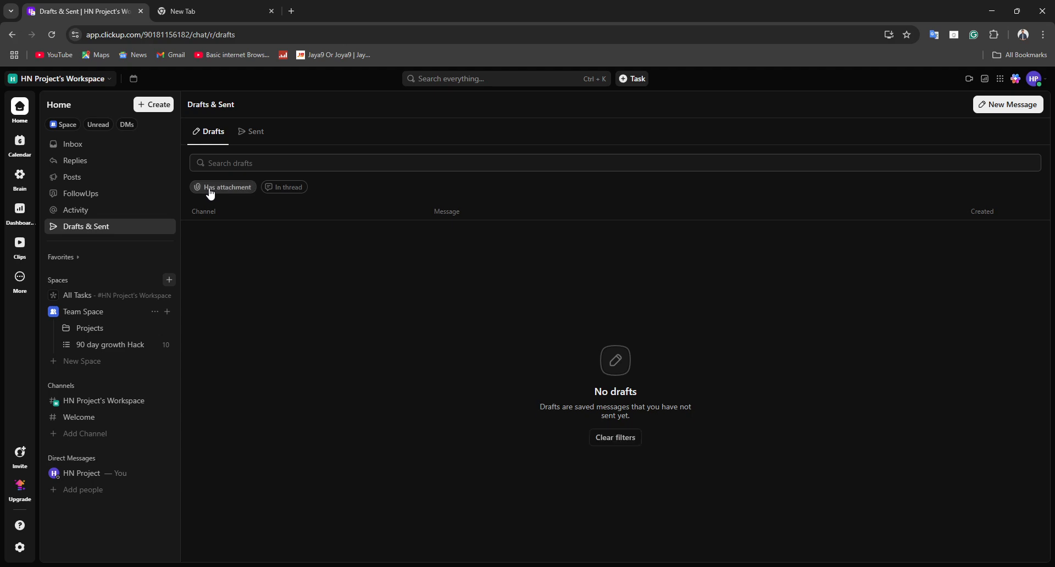
pyautogui.click(604, 438)
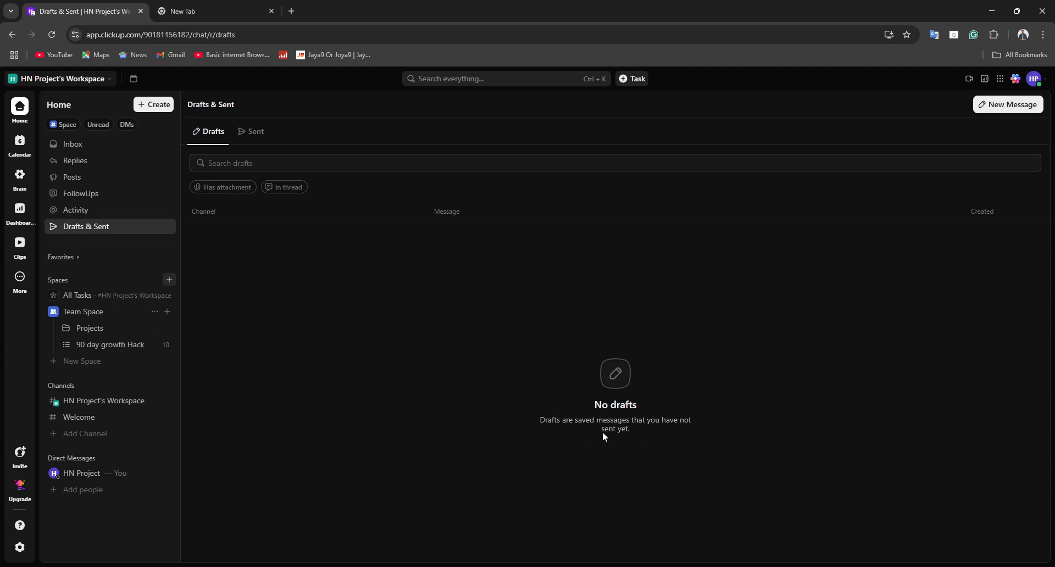
# Step: Open the 90 day growth Hack list, glance at its Calendar view and read through the Best Practices document
pyautogui.click(89, 348)
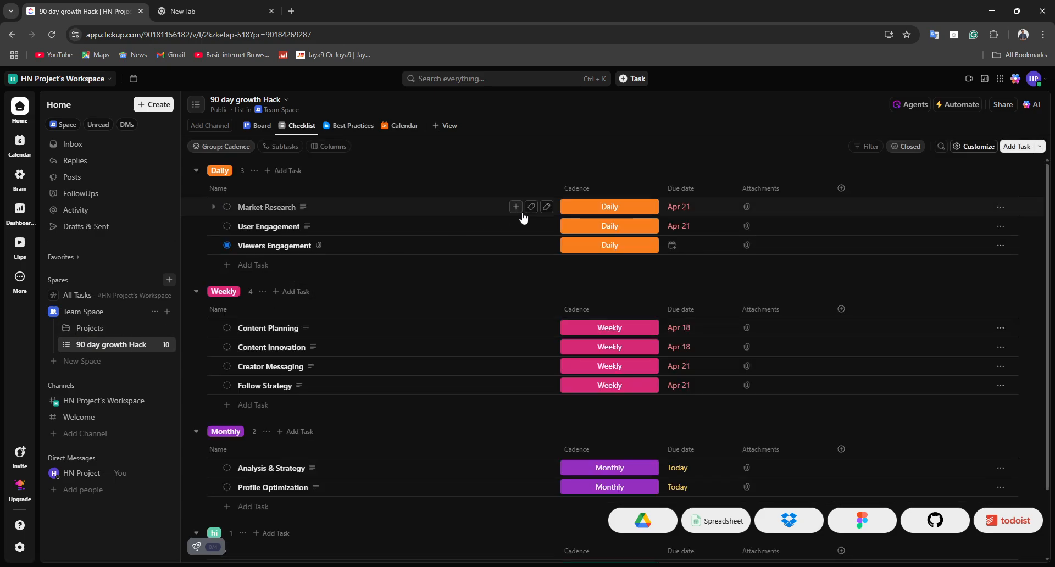
pyautogui.click(371, 132)
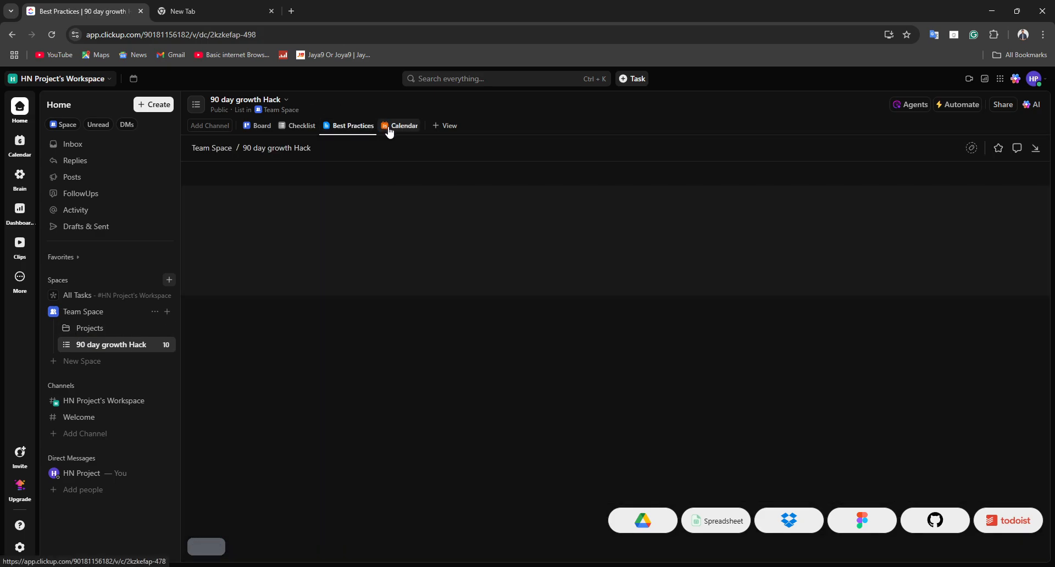
pyautogui.click(400, 131)
pyautogui.click(368, 132)
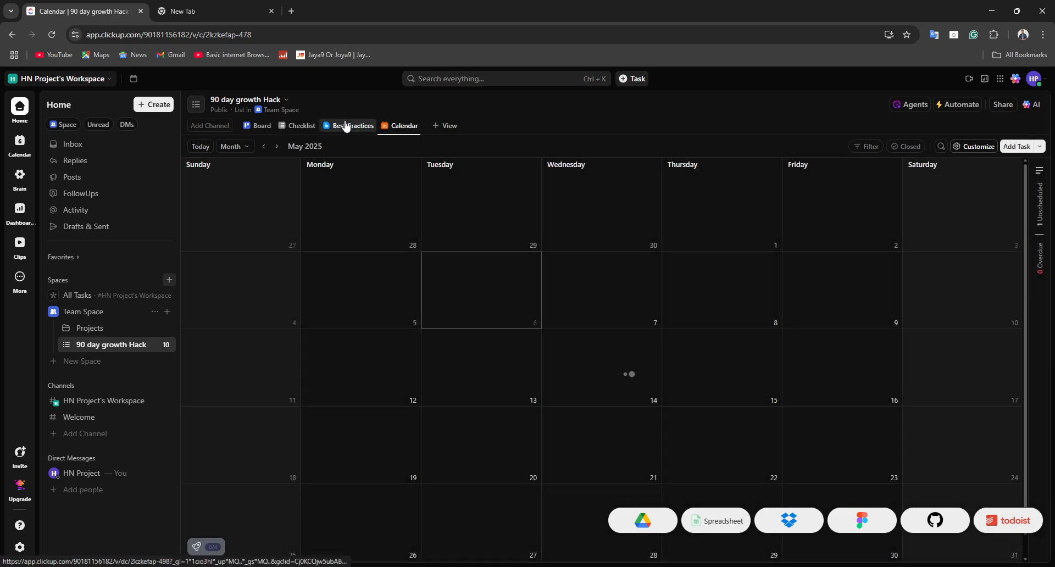
pyautogui.moveTo(402, 243); pyautogui.dragTo(581, 380)
pyautogui.scroll(-4, 580, 373)
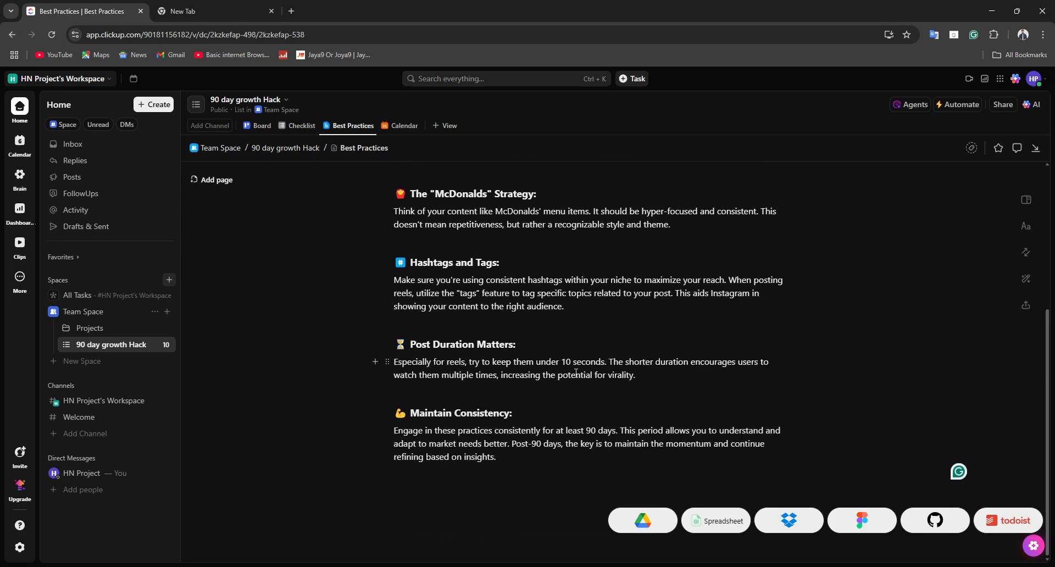
pyautogui.scroll(5, 580, 373)
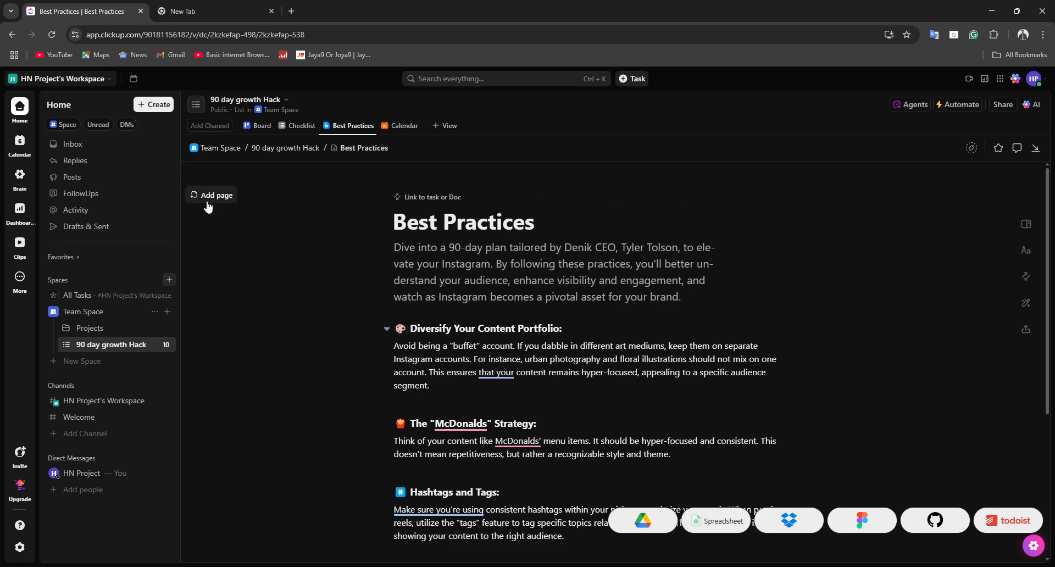
# Step: Add a chat channel to the 90 day growth Hack list and open its follower options
pyautogui.click(209, 204)
pyautogui.click(223, 125)
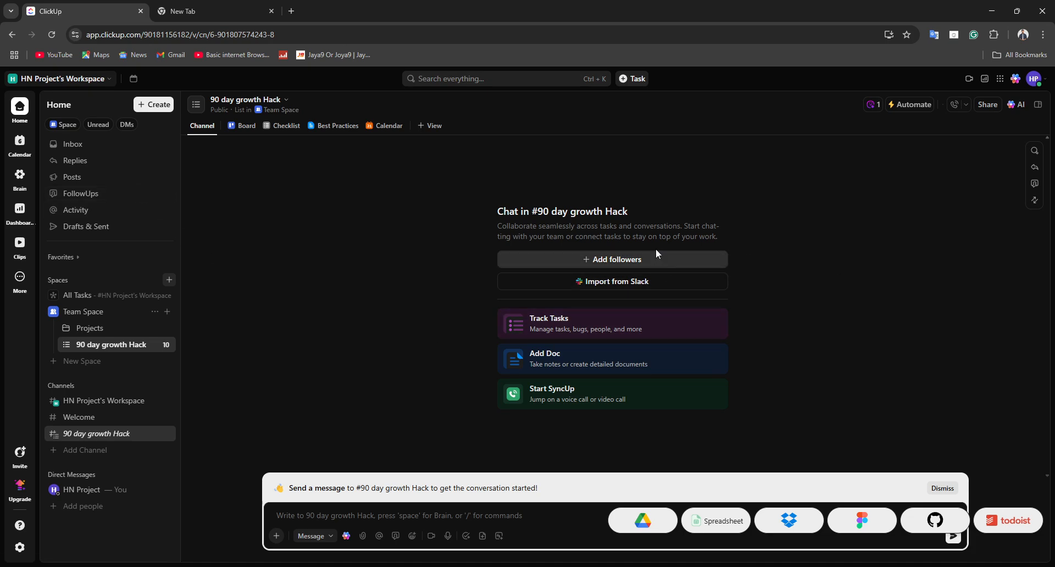
pyautogui.click(643, 258)
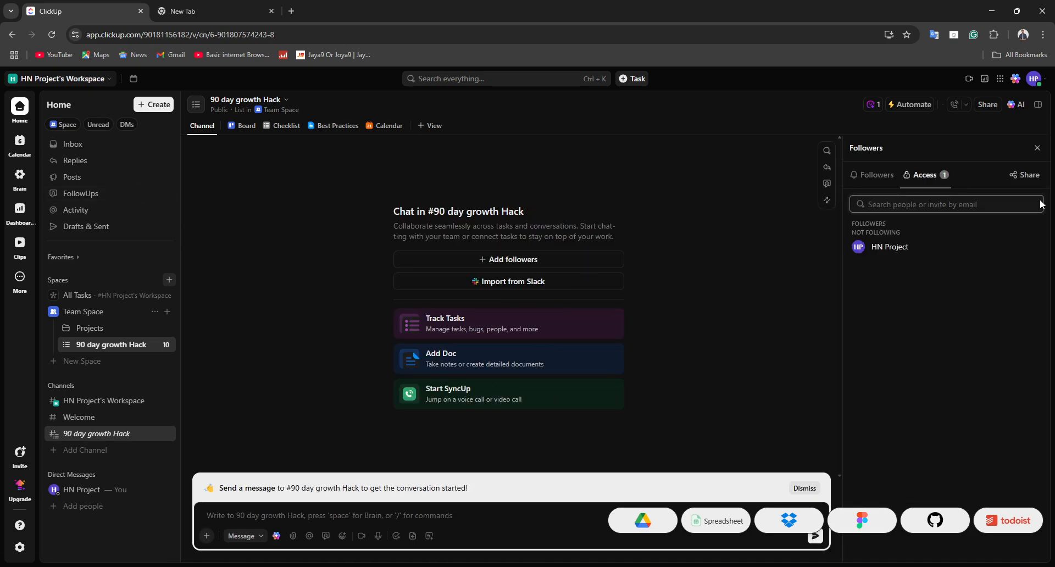
# Step: Start a workspace data import with Slack as the source and leave at the Slack sign-in window
pyautogui.click(538, 280)
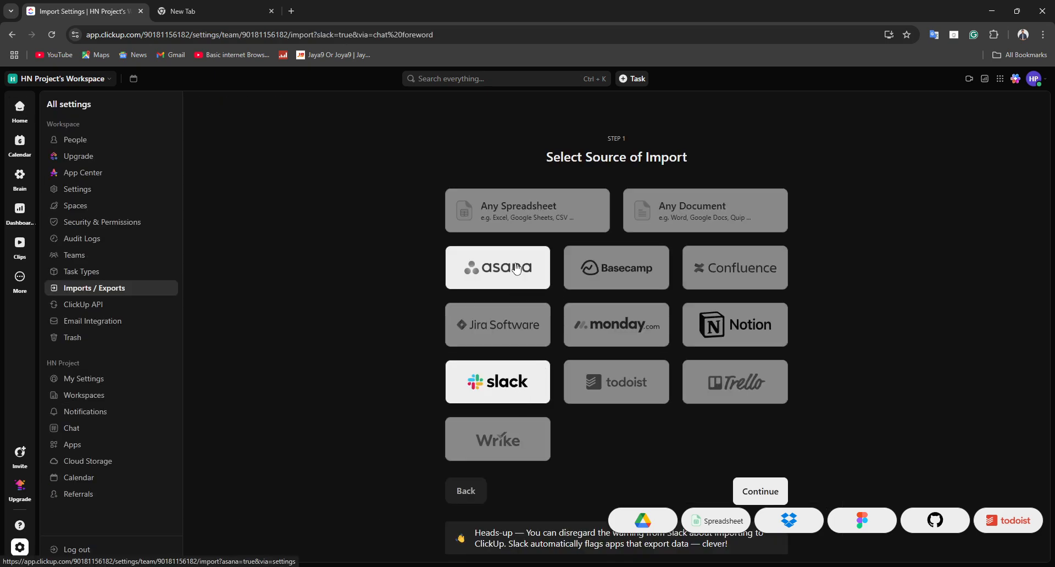
pyautogui.click(720, 329)
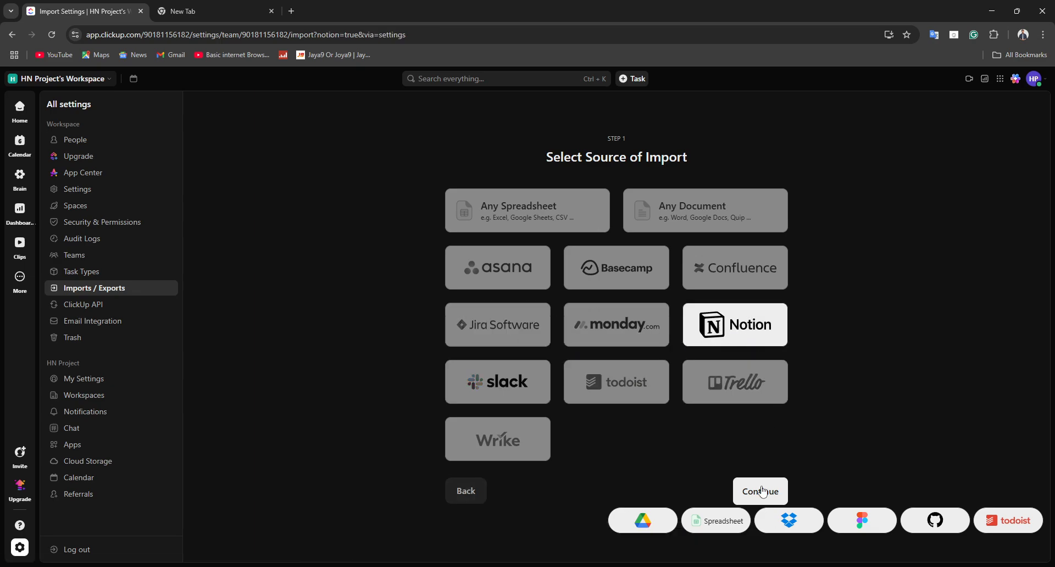
pyautogui.click(490, 400)
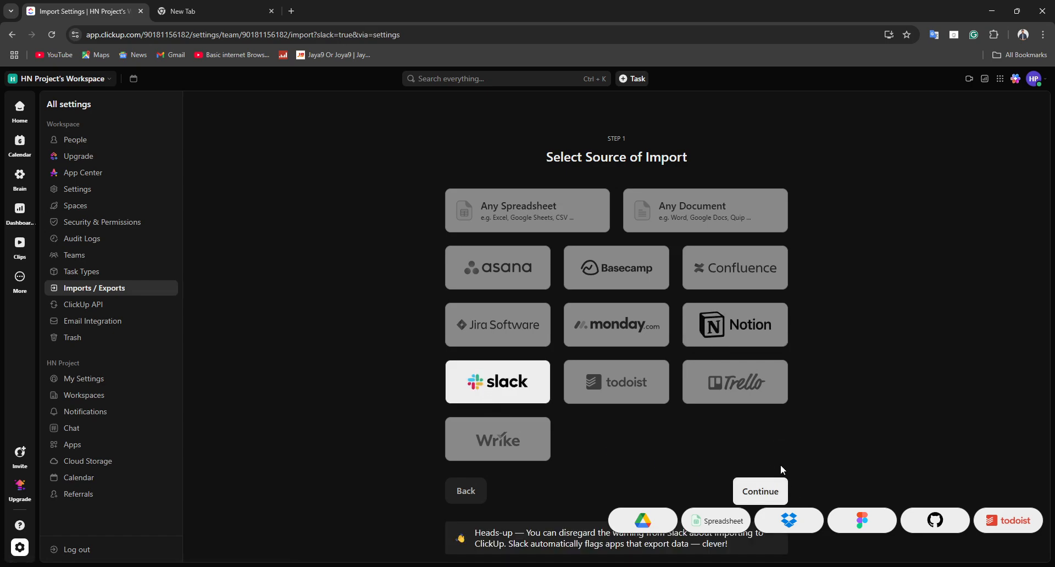
pyautogui.click(760, 491)
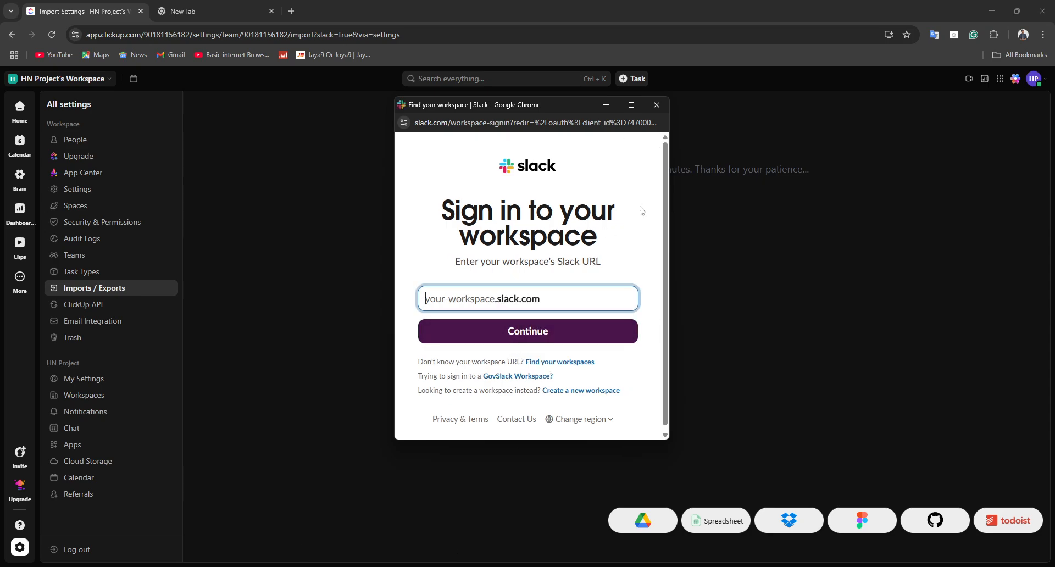
pyautogui.click(661, 103)
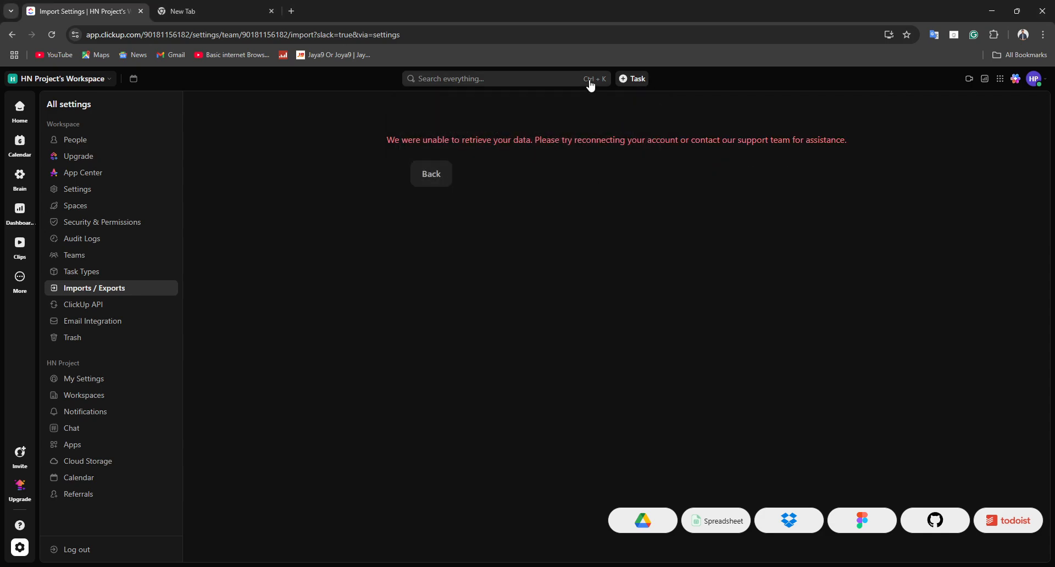
# Step: Review the creation options for Task, Doc, Reminder, Whiteboard and Dashboard and close the dialog without creating anything
pyautogui.click(623, 79)
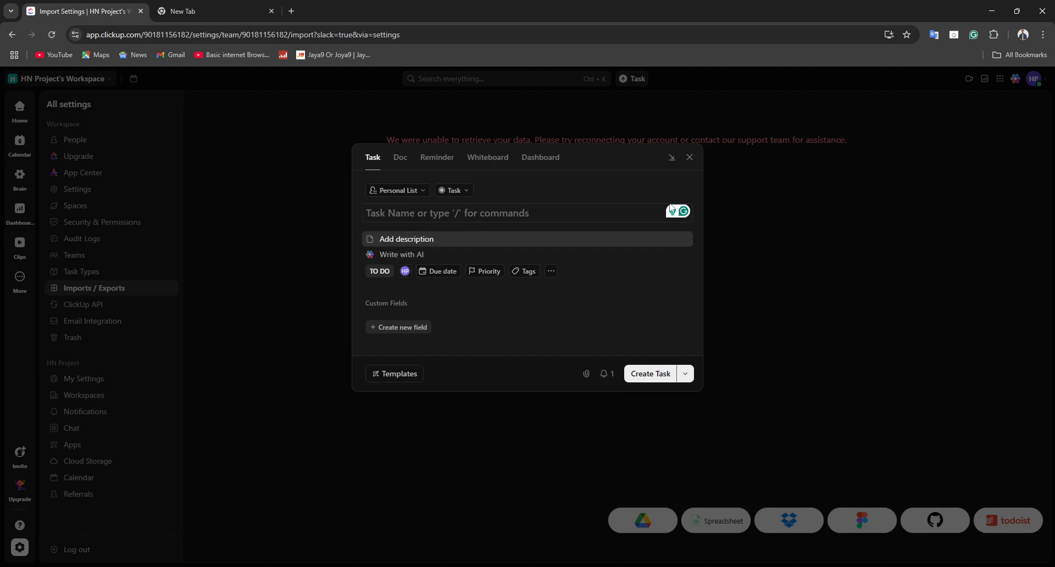
pyautogui.click(400, 158)
pyautogui.click(433, 159)
pyautogui.click(478, 164)
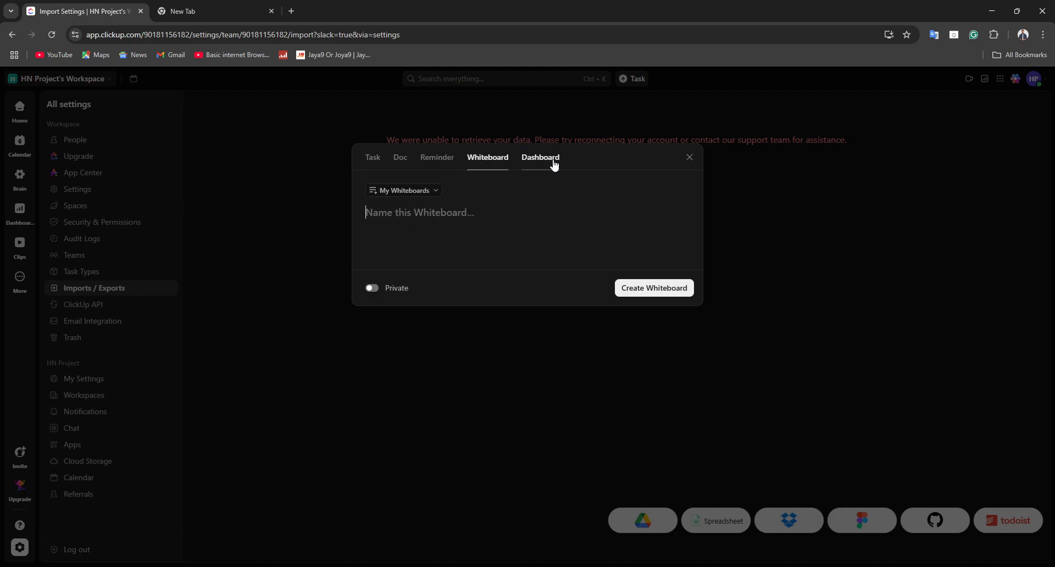
pyautogui.click(547, 162)
pyautogui.click(683, 164)
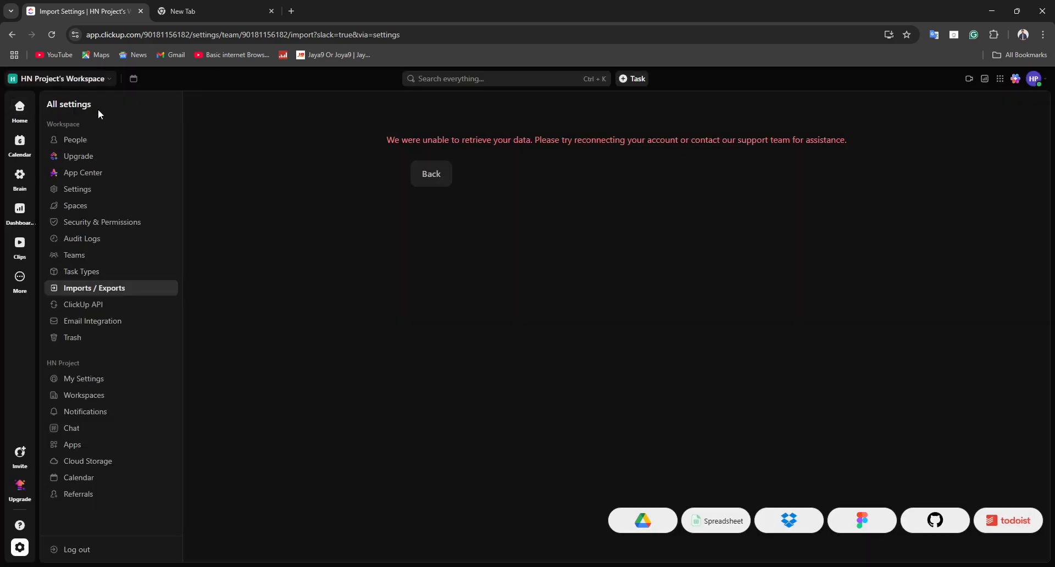
# Step: Look over the Manage people page, the workspace's menu options and the general Workspace Settings
pyautogui.click(77, 141)
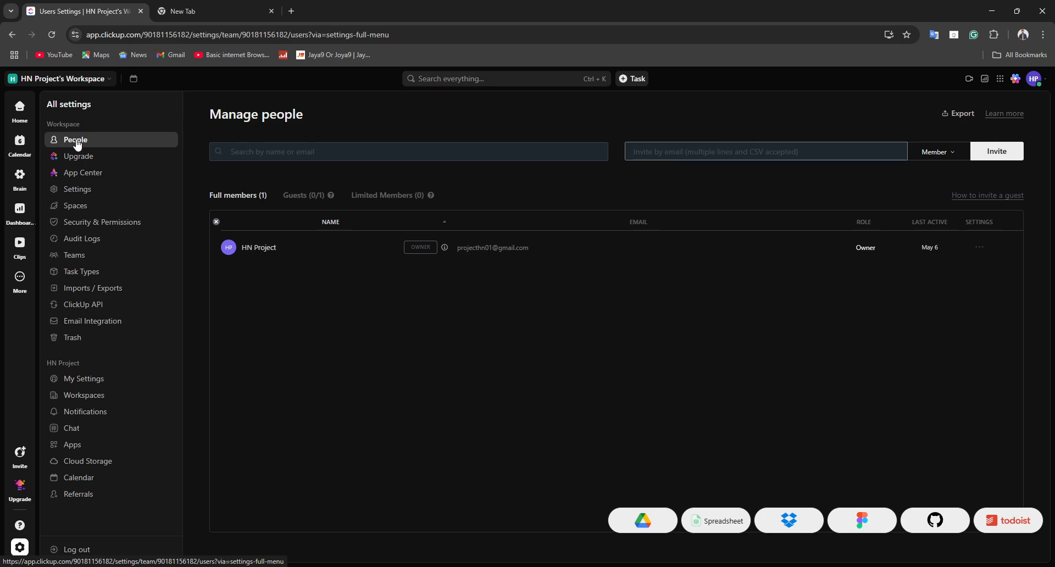
pyautogui.click(60, 79)
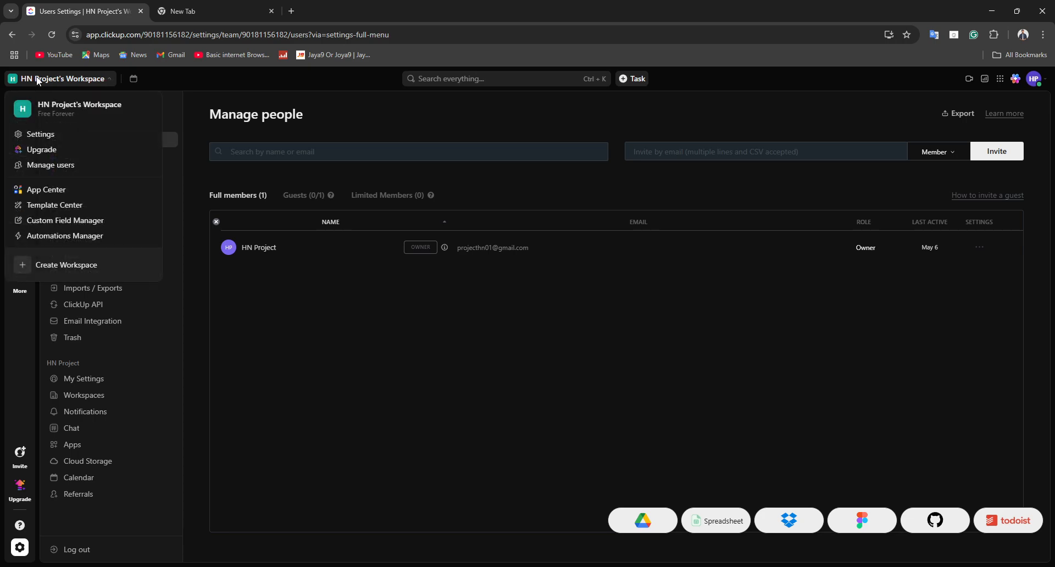
pyautogui.click(2, 332)
pyautogui.click(18, 82)
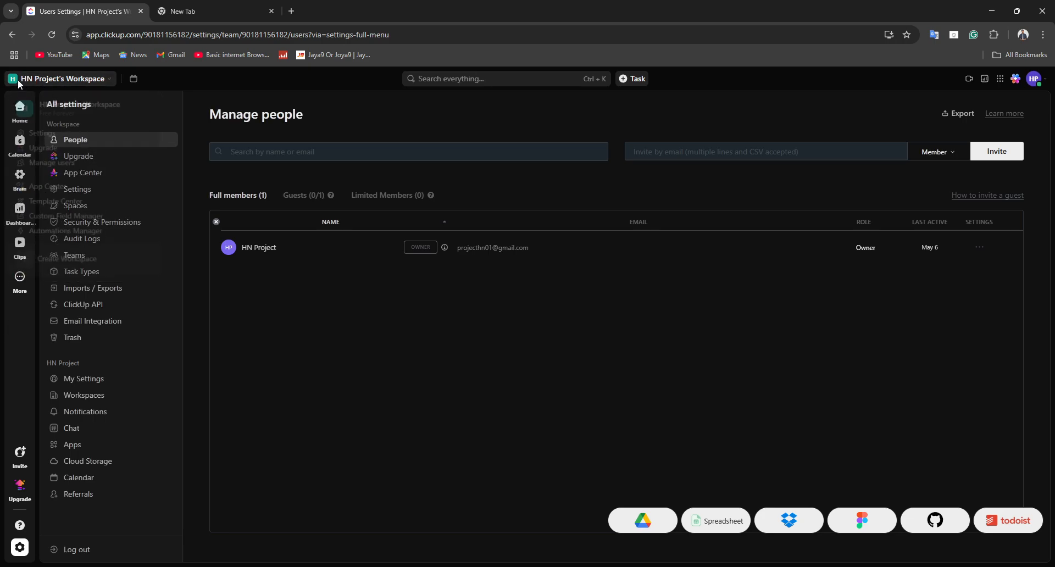
pyautogui.click(42, 136)
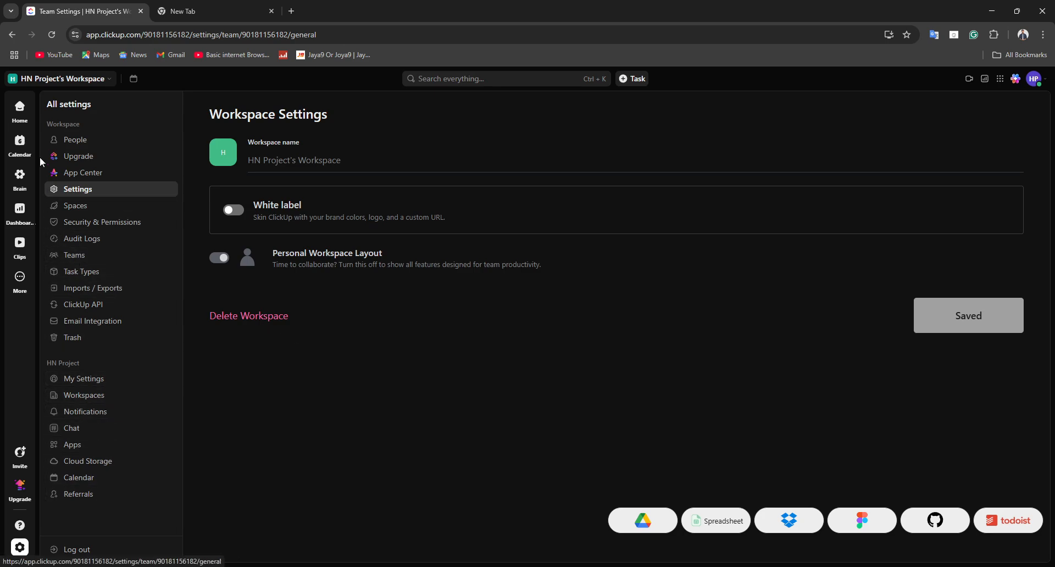
pyautogui.click(32, 83)
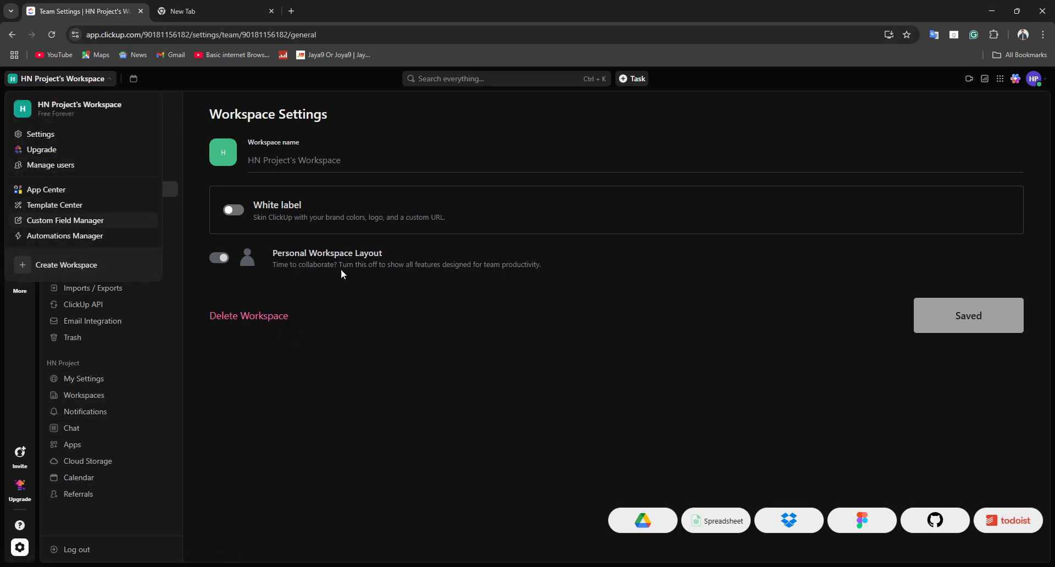
pyautogui.click(362, 397)
# Step: Open the upgrade page and compare the Unlimited, Business, Business Plus and Enterprise plans
pyautogui.click(20, 486)
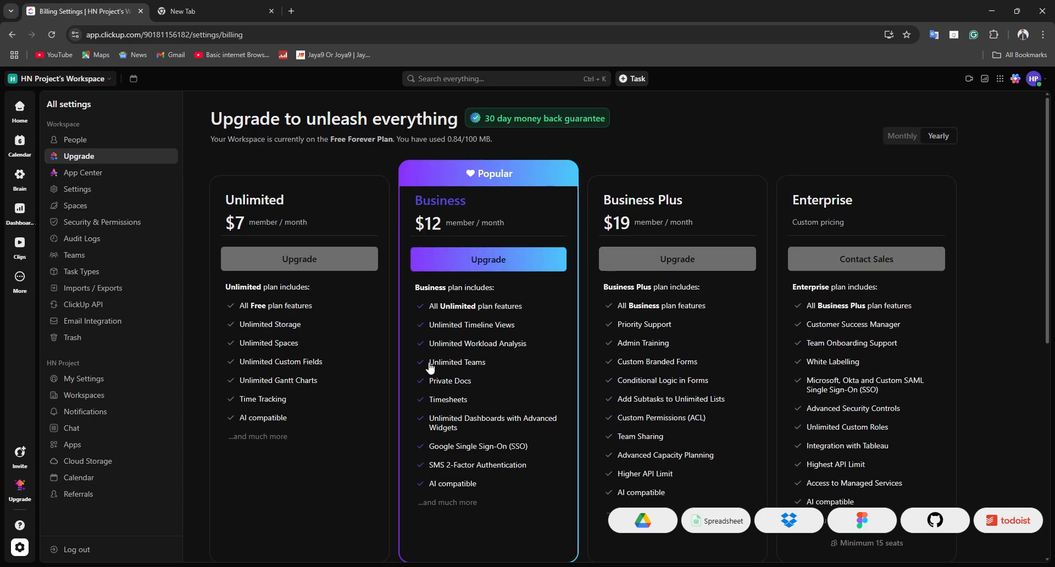
pyautogui.moveTo(247, 215); pyautogui.dragTo(901, 416)
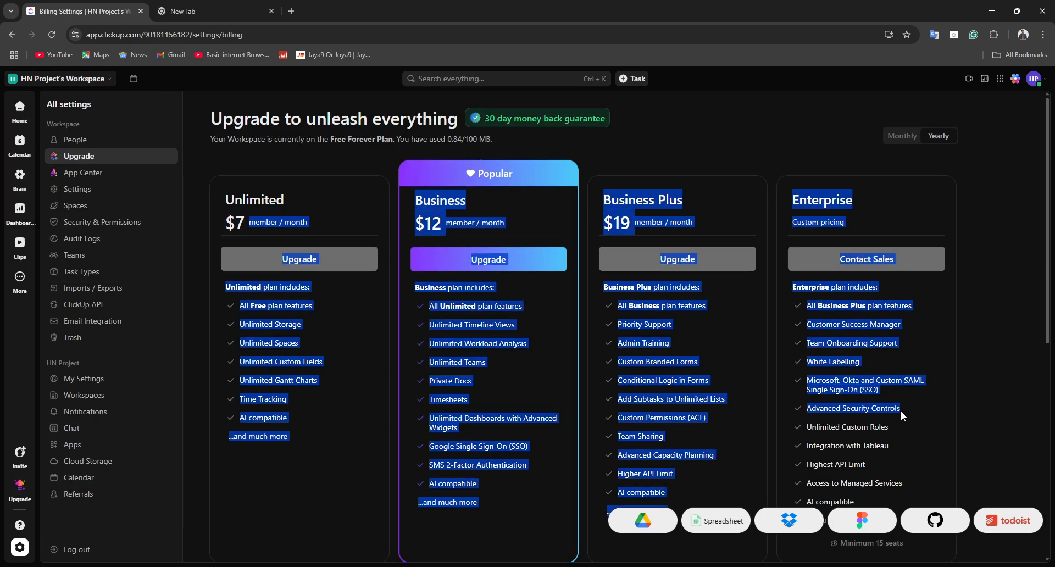
pyautogui.click(1001, 414)
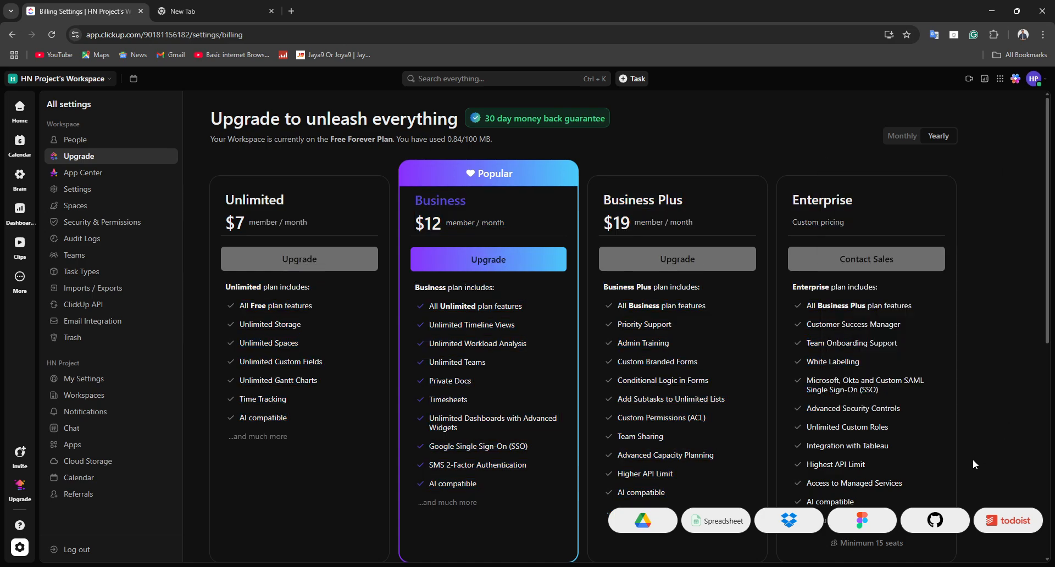
pyautogui.scroll(-6, 350, 330)
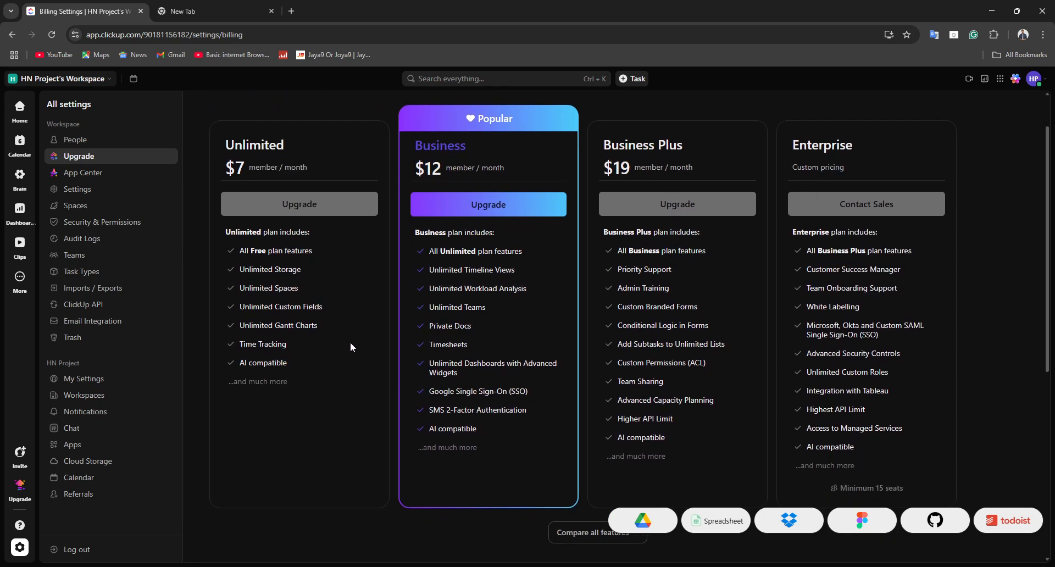
pyautogui.scroll(7, 346, 329)
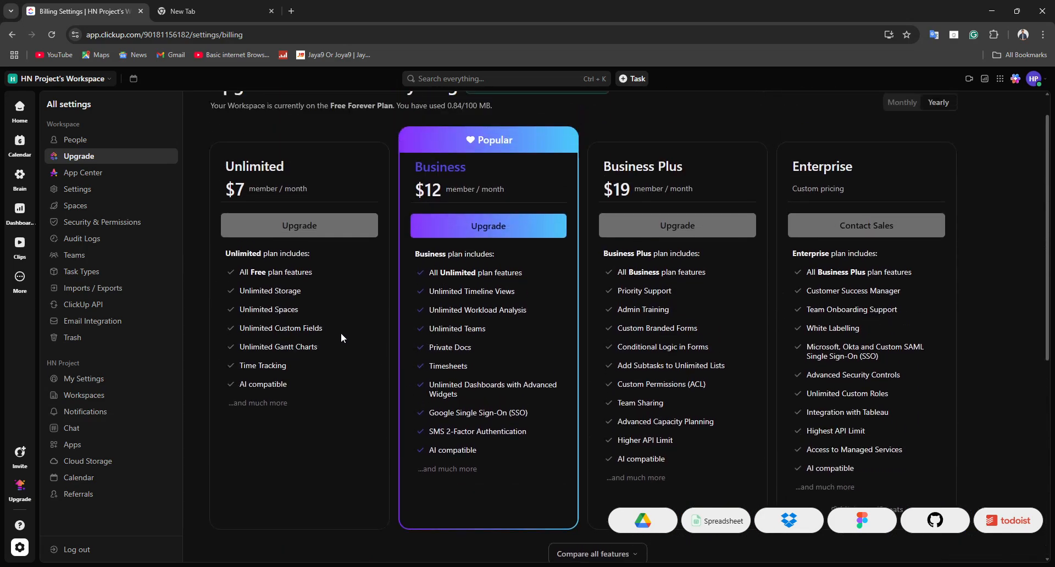